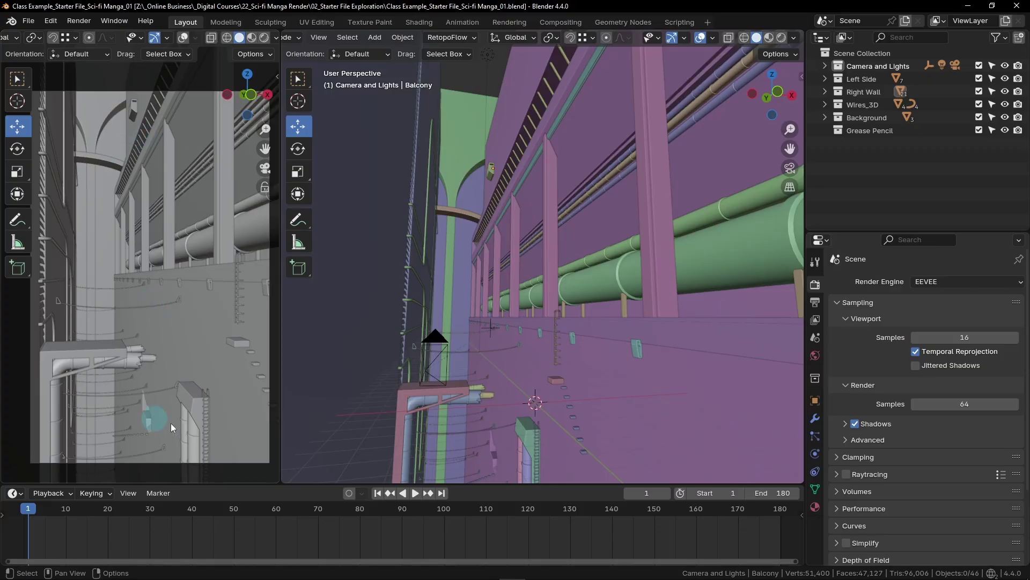
# Preview the left viewport through the camera briefly, then set the Grease Pencil collection as active.
pyautogui.click(266, 170)
pyautogui.click(266, 169)
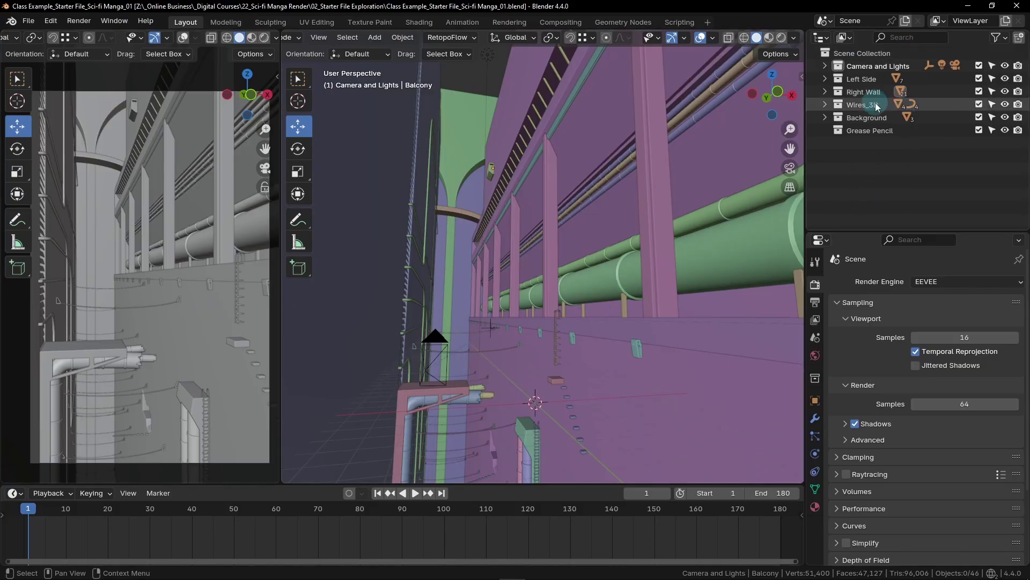
pyautogui.click(843, 131)
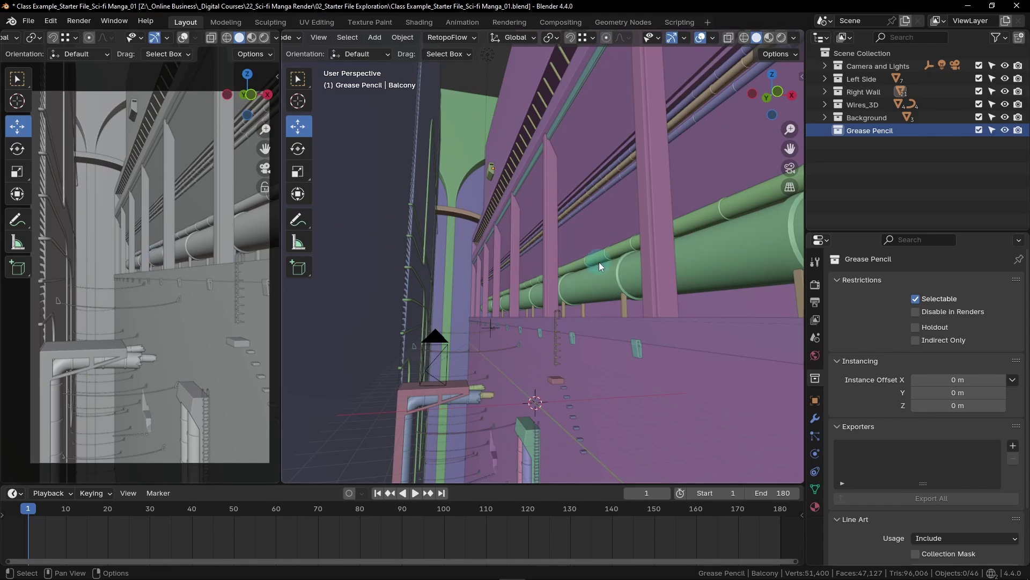
# Add a blank Grease Pencil object named GPencil to the scene.
pyautogui.hotkey('shift', 'a')
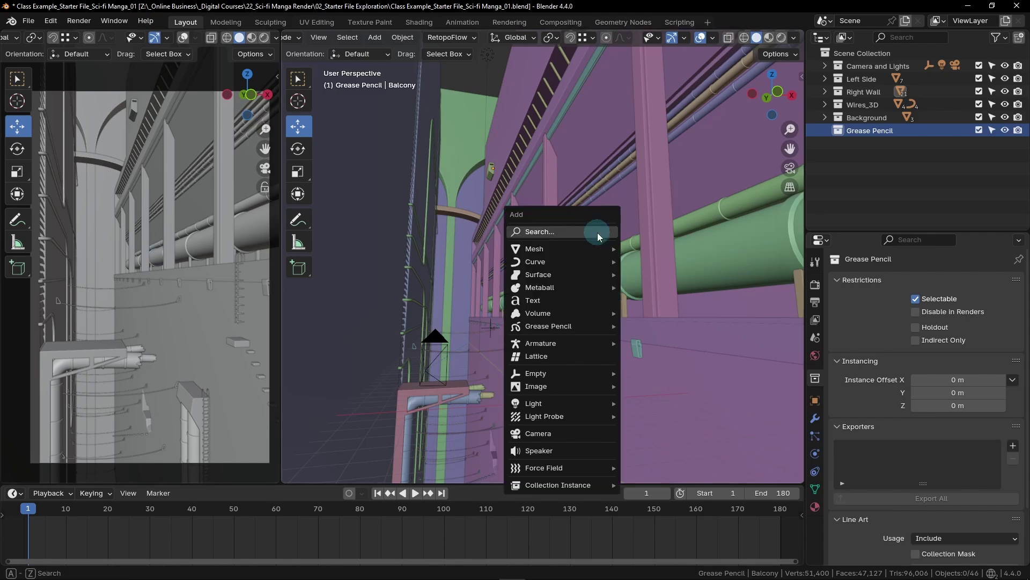
pyautogui.moveTo(560, 328)
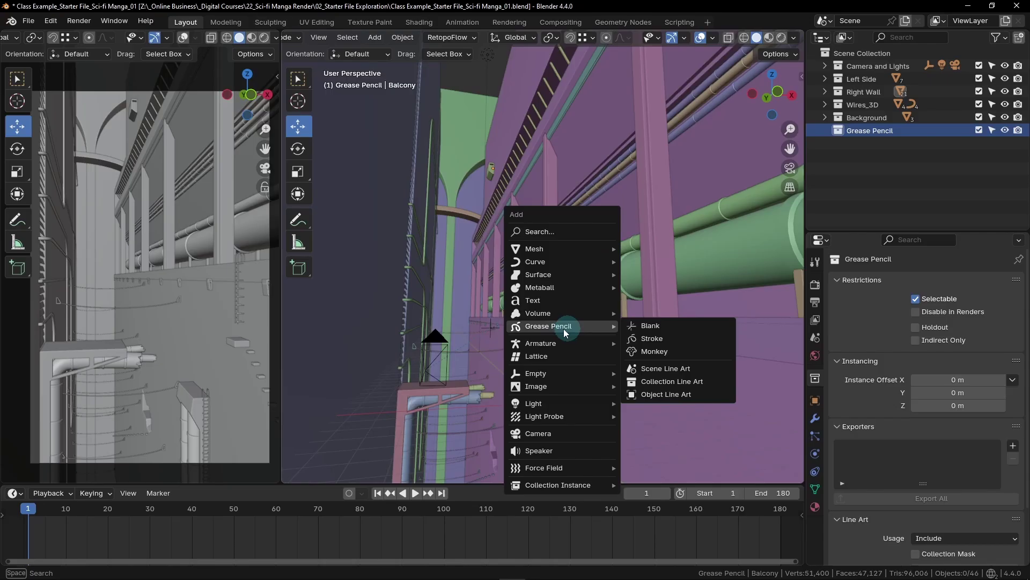
pyautogui.click(663, 326)
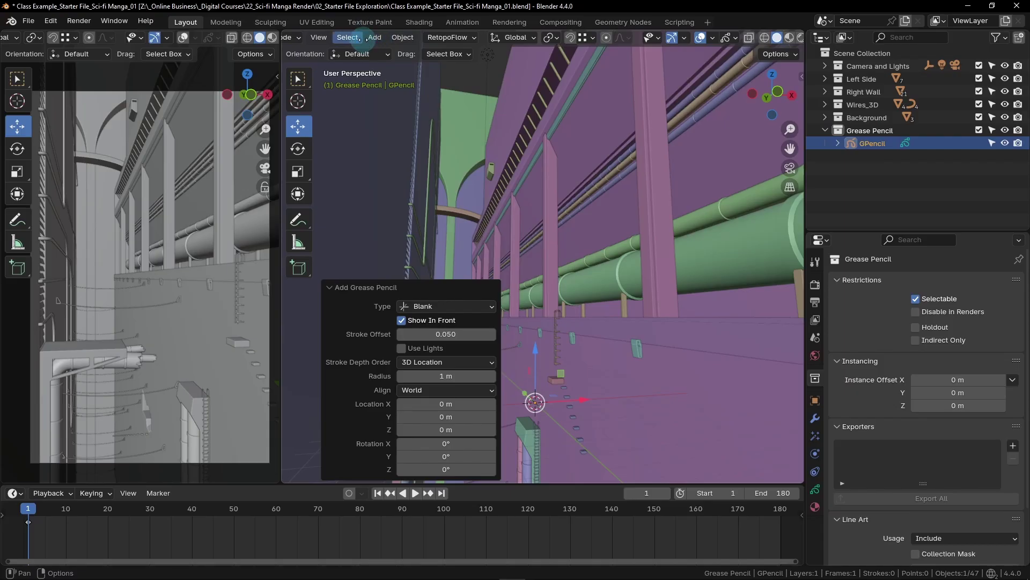
# Switch the new GPencil object from Object Mode to Draw Mode.
pyautogui.scroll(5, 361, 43)
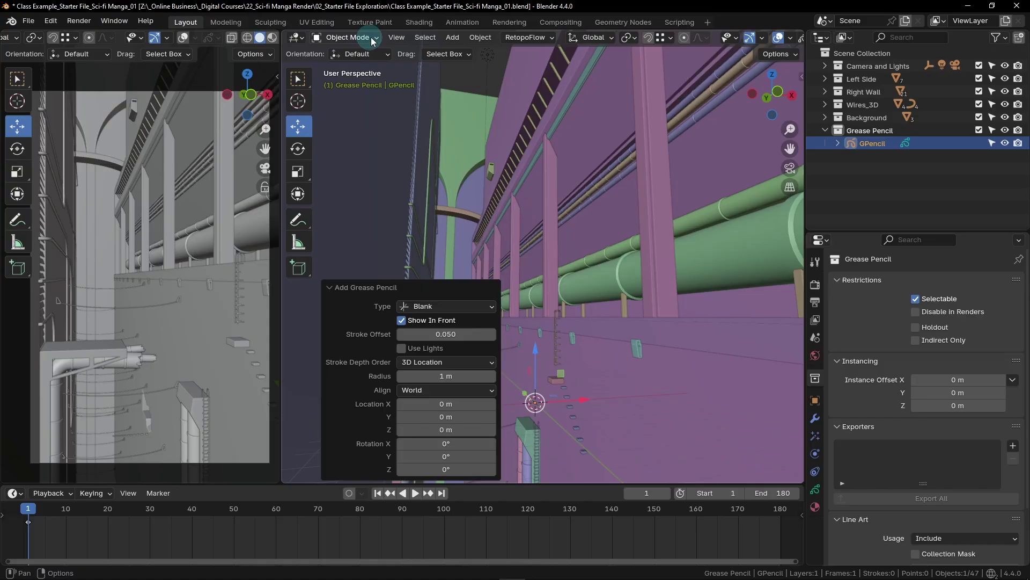
pyautogui.click(376, 37)
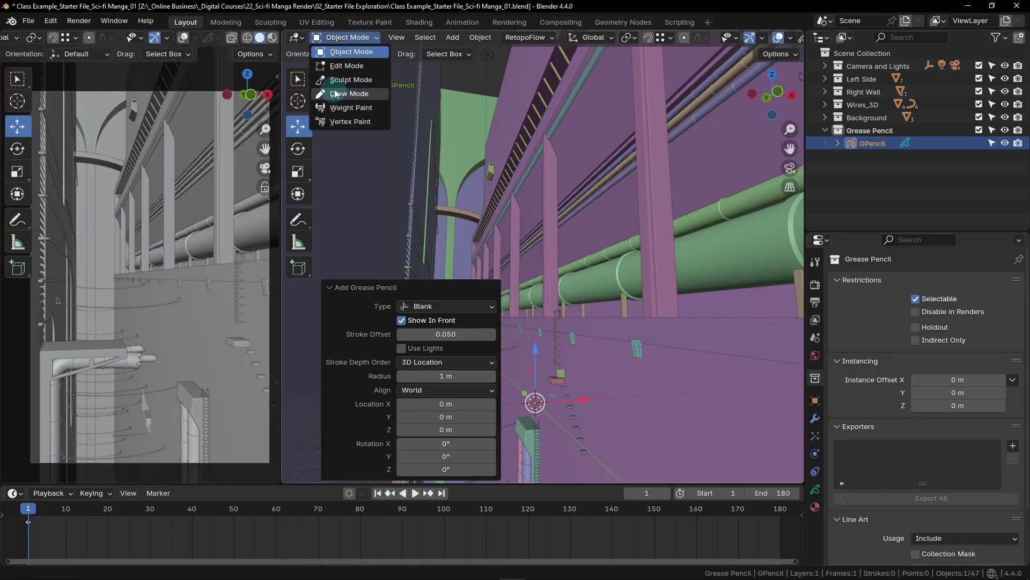
pyautogui.click(370, 94)
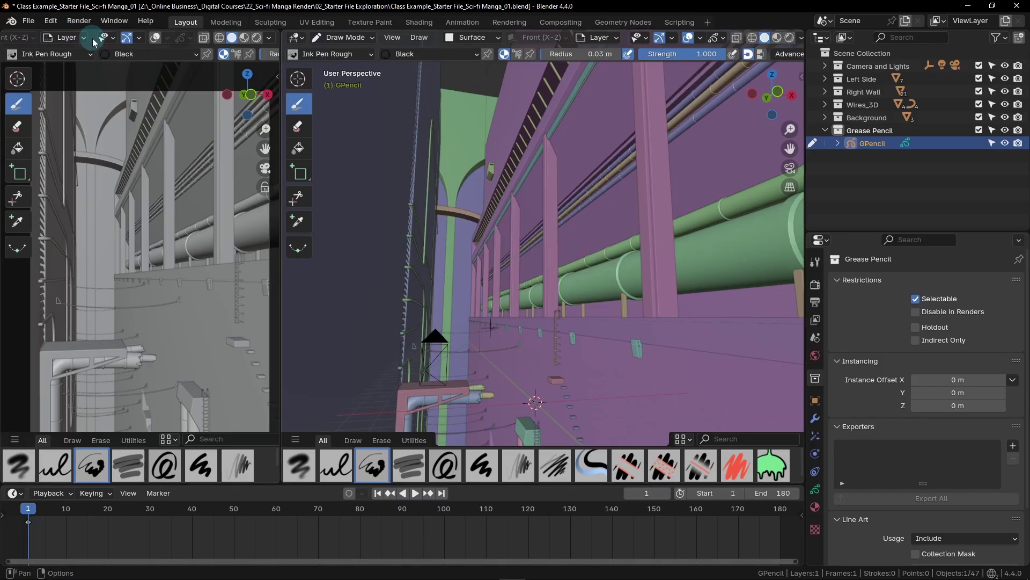
pyautogui.moveTo(96, 42)
pyautogui.mouseDown(button='middle')
pyautogui.moveTo(247, 24)
pyautogui.moveTo(100, 21)
pyautogui.mouseUp(button='middle')
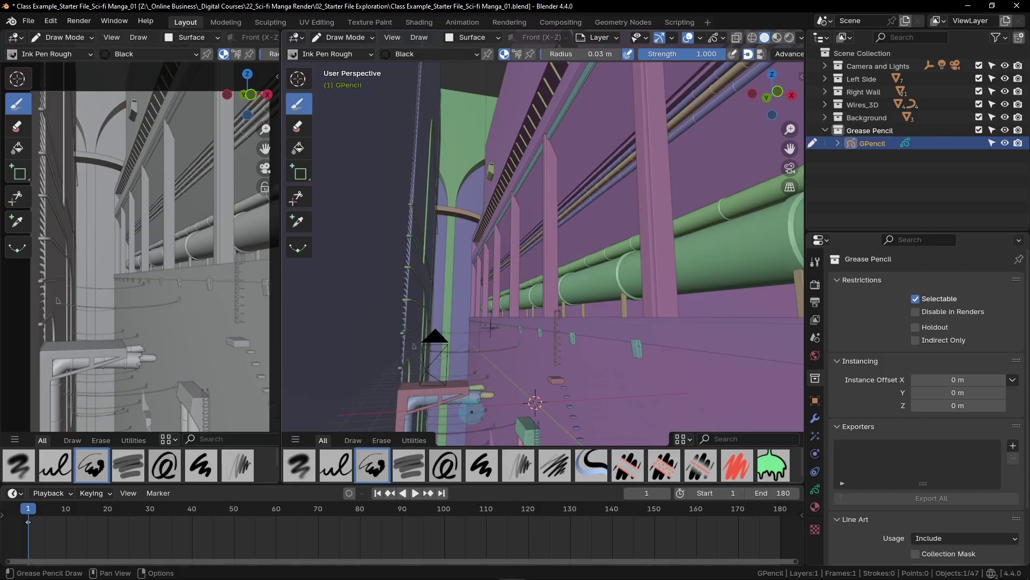
pyautogui.click(345, 463)
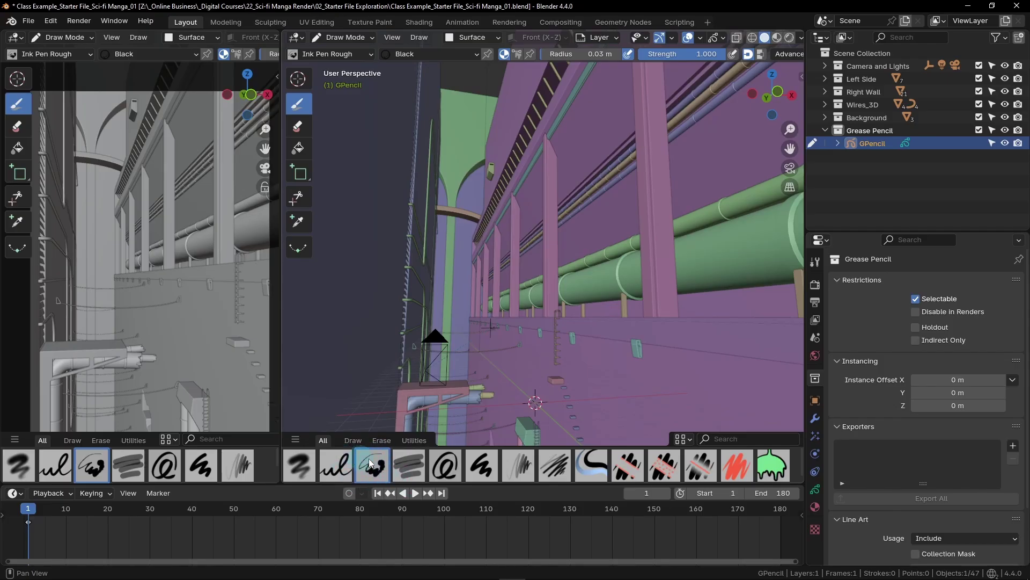
pyautogui.click(358, 450)
pyautogui.click(388, 479)
pyautogui.click(337, 470)
pyautogui.click(411, 471)
pyautogui.click(457, 478)
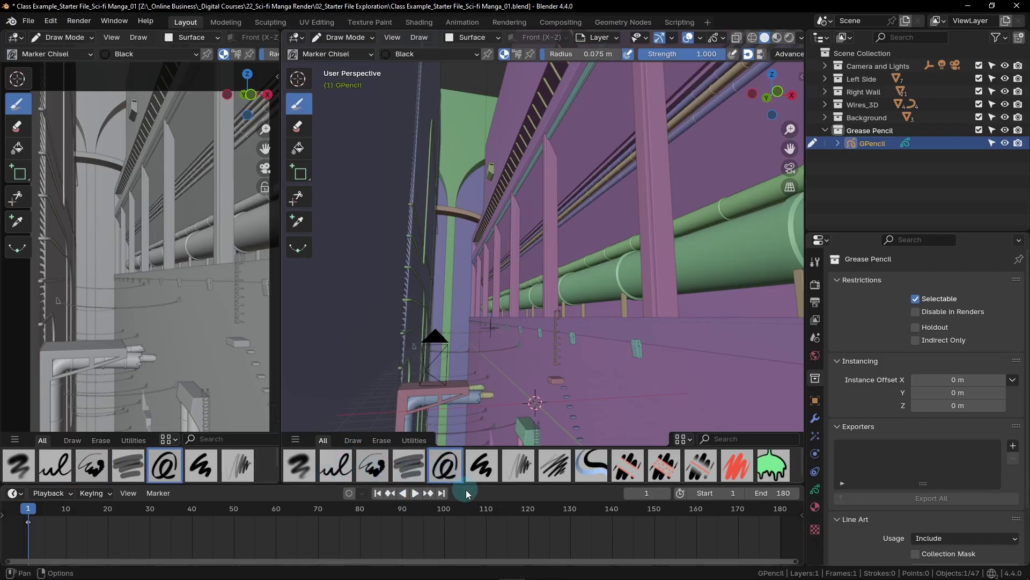
pyautogui.click(530, 466)
pyautogui.click(481, 465)
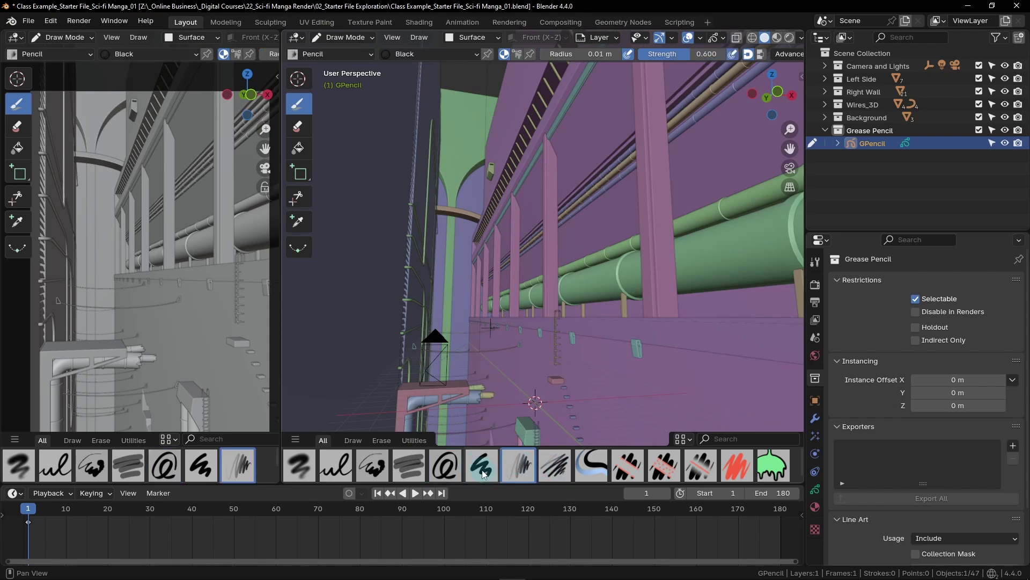
pyautogui.click(374, 462)
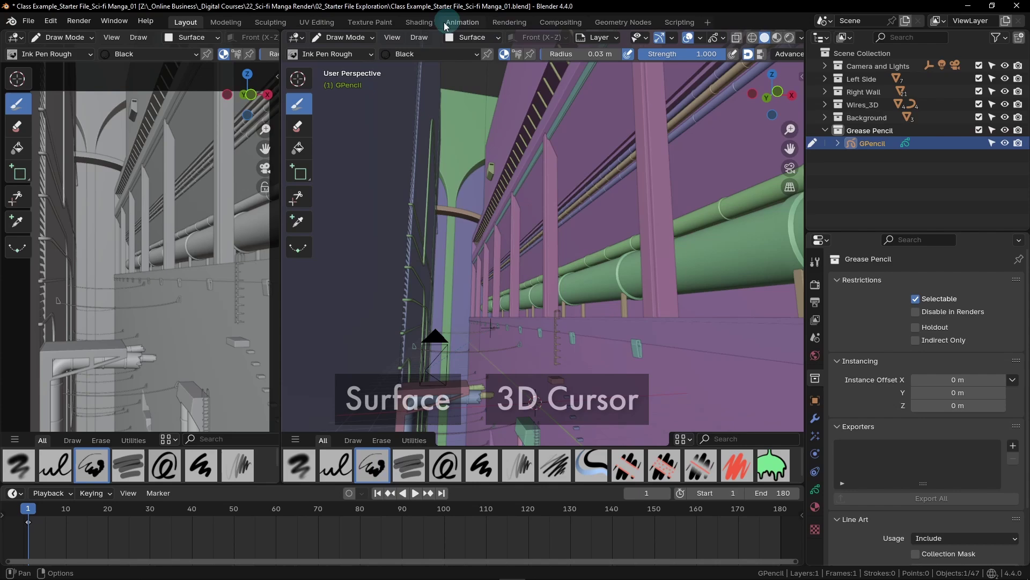
pyautogui.click(497, 37)
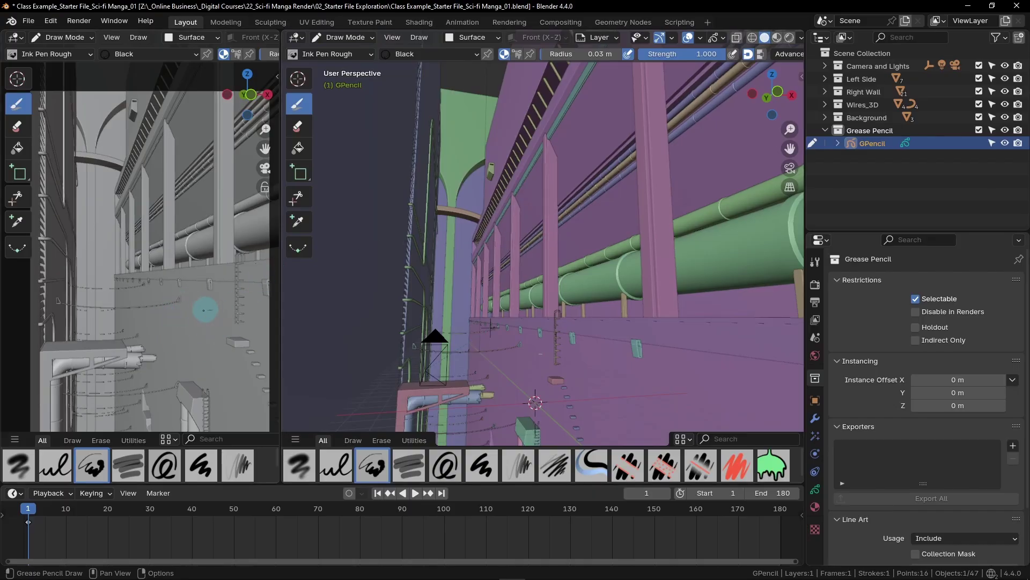
# Draw a long S-shaped curve on the balcony wall.
pyautogui.moveTo(210, 310)
pyautogui.mouseDown()
pyautogui.moveTo(189, 326)
pyautogui.moveTo(208, 340)
pyautogui.moveTo(173, 343)
pyautogui.moveTo(174, 354)
pyautogui.moveTo(215, 372)
pyautogui.mouseUp()
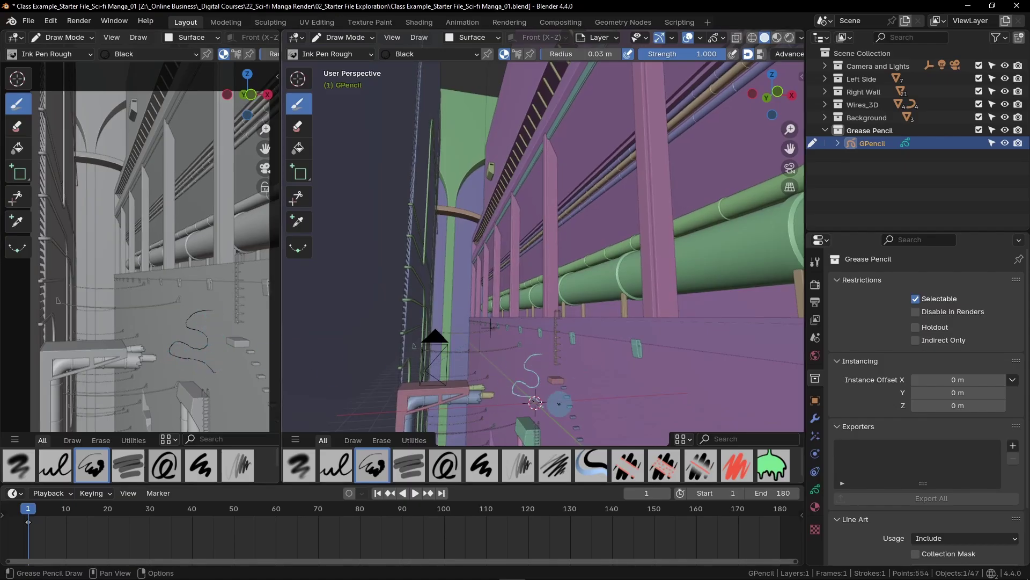
pyautogui.moveTo(558, 403)
pyautogui.mouseDown(button='middle')
pyautogui.moveTo(545, 390)
pyautogui.moveTo(603, 269)
pyautogui.moveTo(589, 290)
pyautogui.moveTo(553, 271)
pyautogui.moveTo(580, 295)
pyautogui.moveTo(601, 297)
pyautogui.moveTo(574, 285)
pyautogui.moveTo(592, 297)
pyautogui.mouseUp(button='middle')
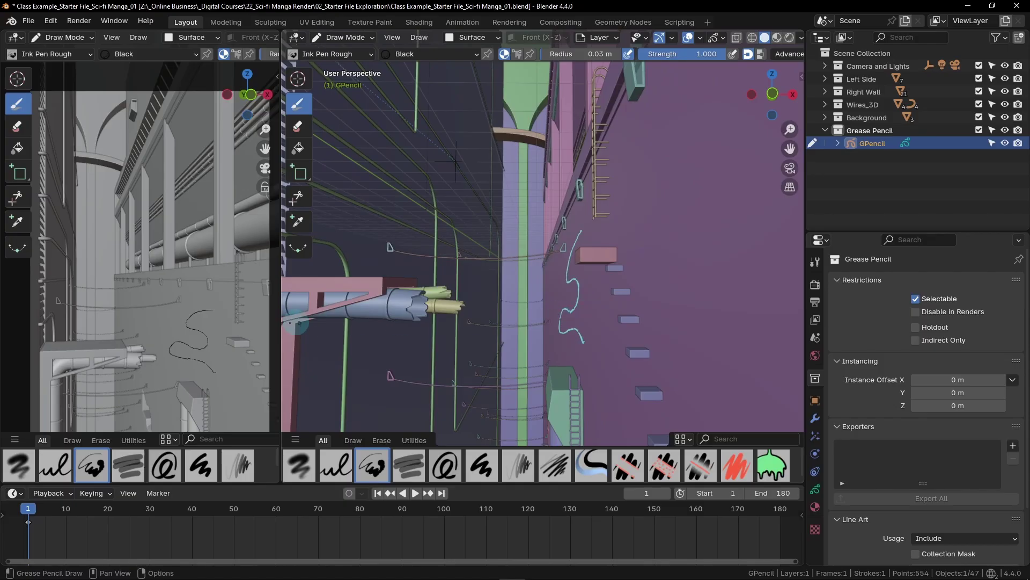
pyautogui.scroll(7, 215, 349)
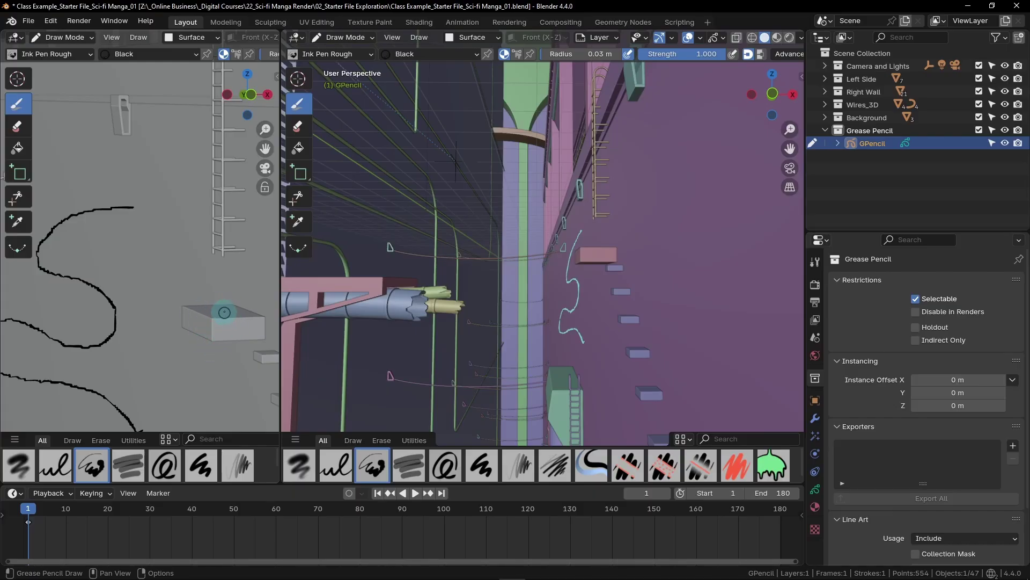
pyautogui.scroll(6, 224, 312)
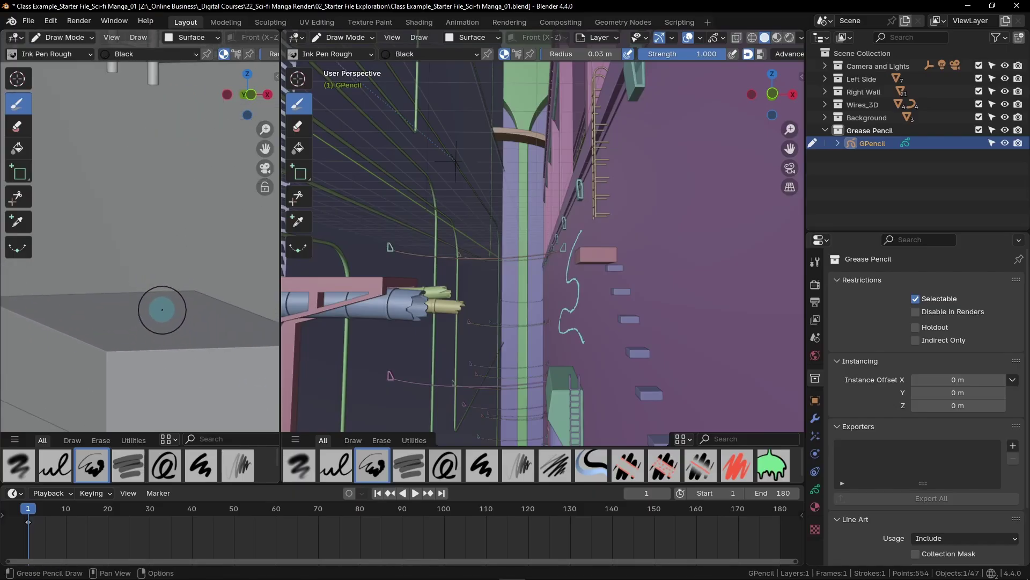
pyautogui.scroll(-2, 162, 310)
# Scribble an S on the top face of the box.
pyautogui.moveTo(207, 303)
pyautogui.mouseDown()
pyautogui.moveTo(153, 304)
pyautogui.moveTo(146, 313)
pyautogui.moveTo(166, 315)
pyautogui.moveTo(171, 329)
pyautogui.moveTo(95, 314)
pyautogui.mouseUp()
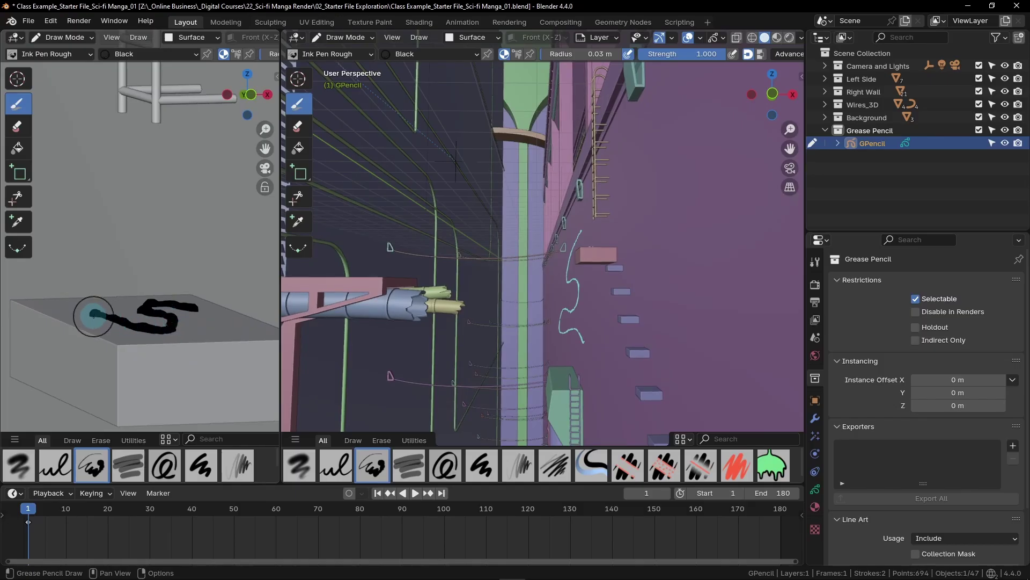
pyautogui.scroll(-3, 96, 319)
pyautogui.scroll(-3, 150, 343)
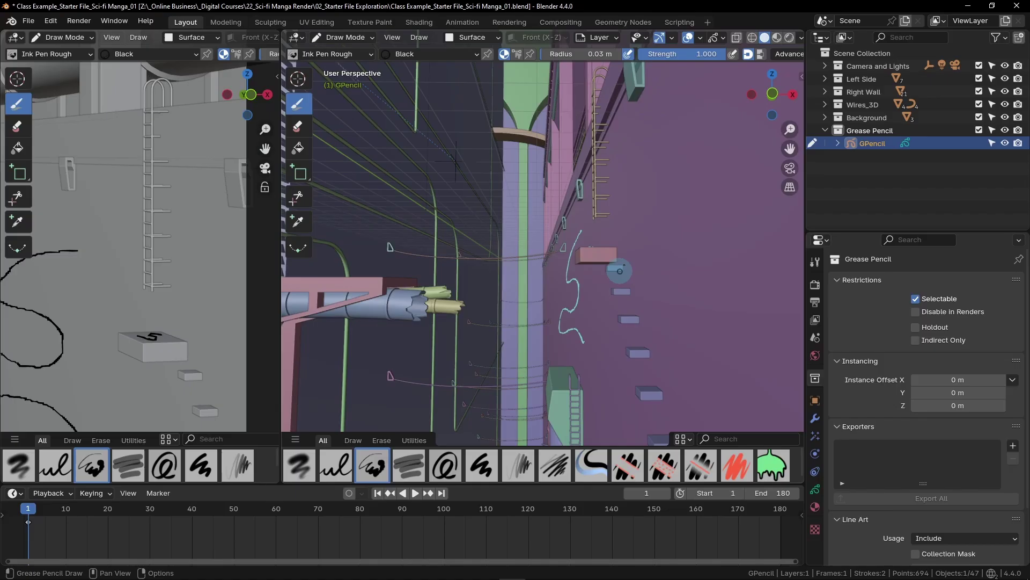
pyautogui.moveTo(619, 271); pyautogui.dragTo(647, 334, button='middle')
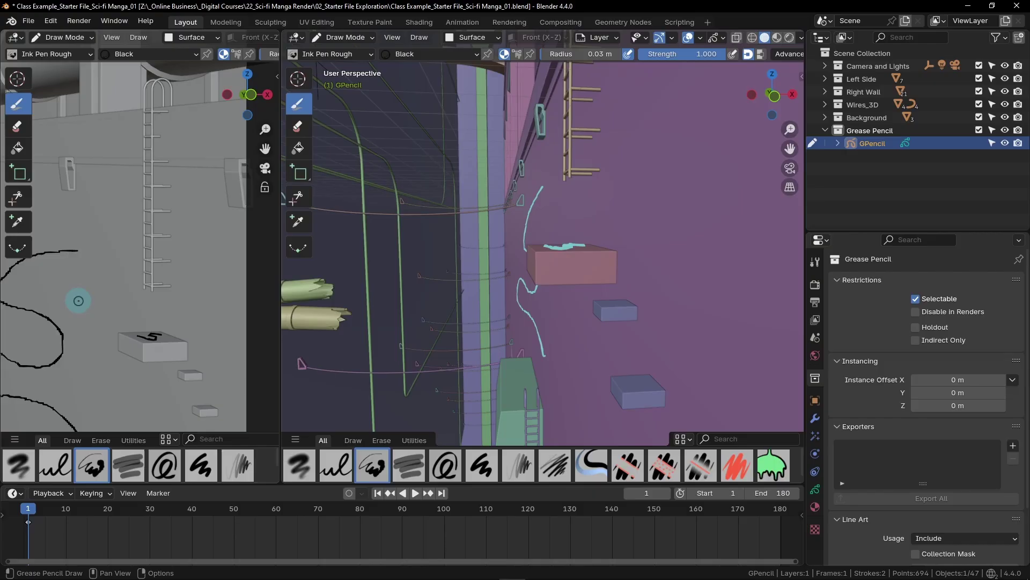
# Handwrite 'Hello!' on the wall beside the S curve.
pyautogui.scroll(2, 79, 299)
pyautogui.keyDown('shift'); pyautogui.moveTo(78, 299); pyautogui.dragTo(178, 261, button='middle'); pyautogui.keyUp('shift')
pyautogui.moveTo(148, 238)
pyautogui.mouseDown()
pyautogui.moveTo(148, 267)
pyautogui.moveTo(162, 238)
pyautogui.moveTo(161, 264)
pyautogui.moveTo(178, 263)
pyautogui.mouseUp()
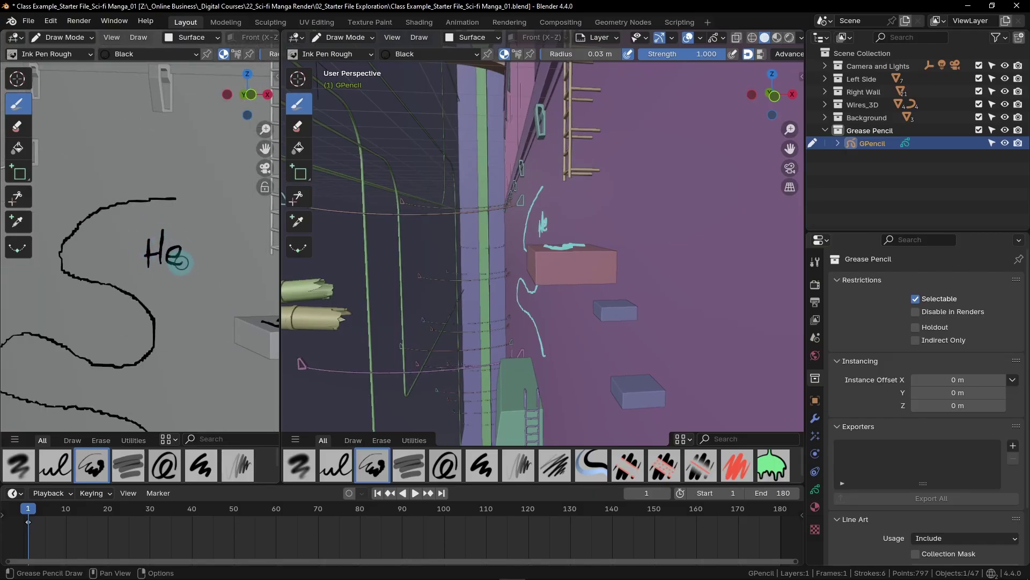
pyautogui.moveTo(186, 220); pyautogui.dragTo(187, 263)
pyautogui.moveTo(200, 227); pyautogui.dragTo(200, 263)
pyautogui.moveTo(224, 245); pyautogui.dragTo(238, 250)
pyautogui.click(238, 263)
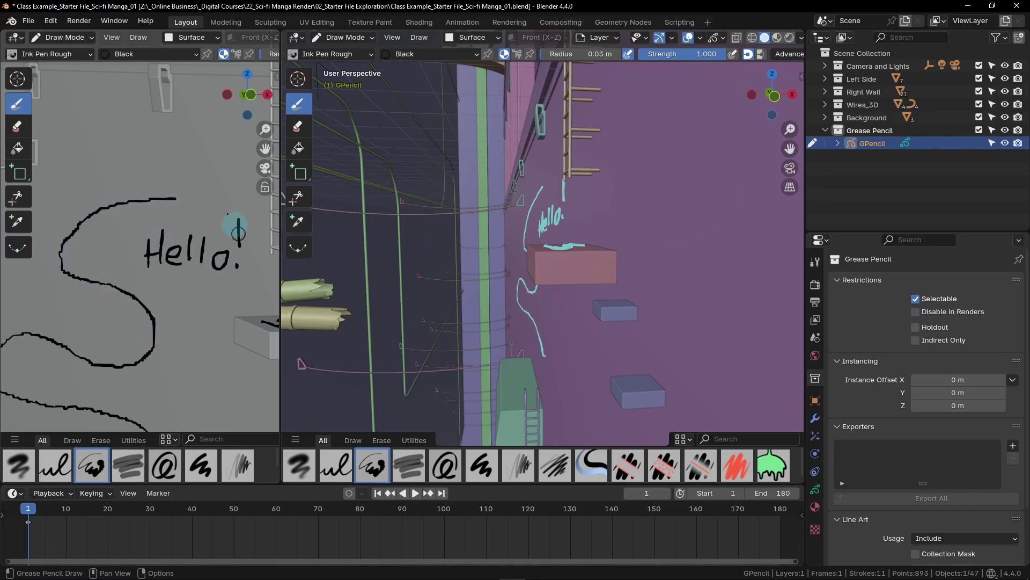
pyautogui.scroll(3, 213, 285)
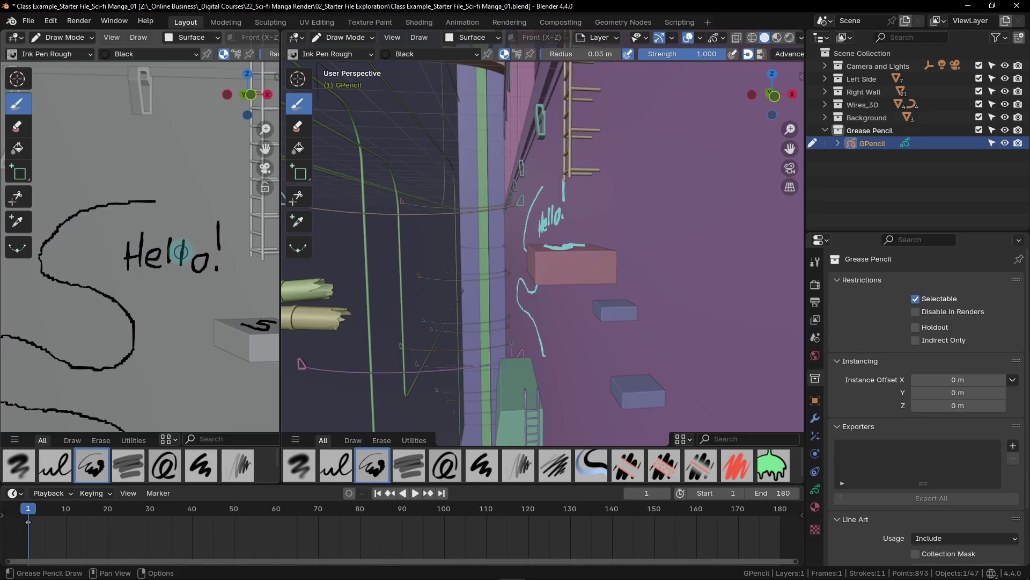
pyautogui.scroll(-4, 152, 286)
pyautogui.scroll(-1, 156, 276)
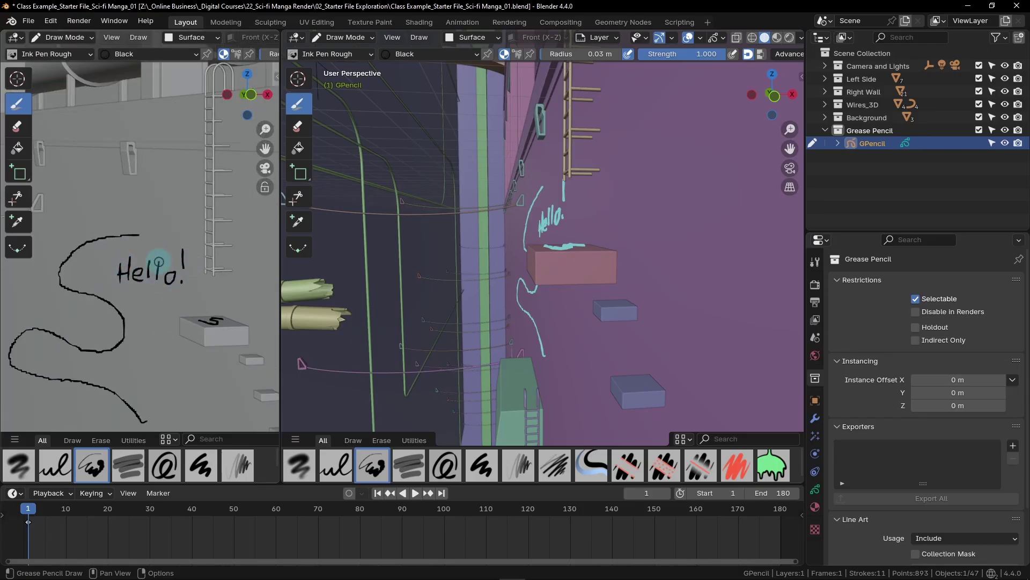
pyautogui.scroll(-6, 159, 262)
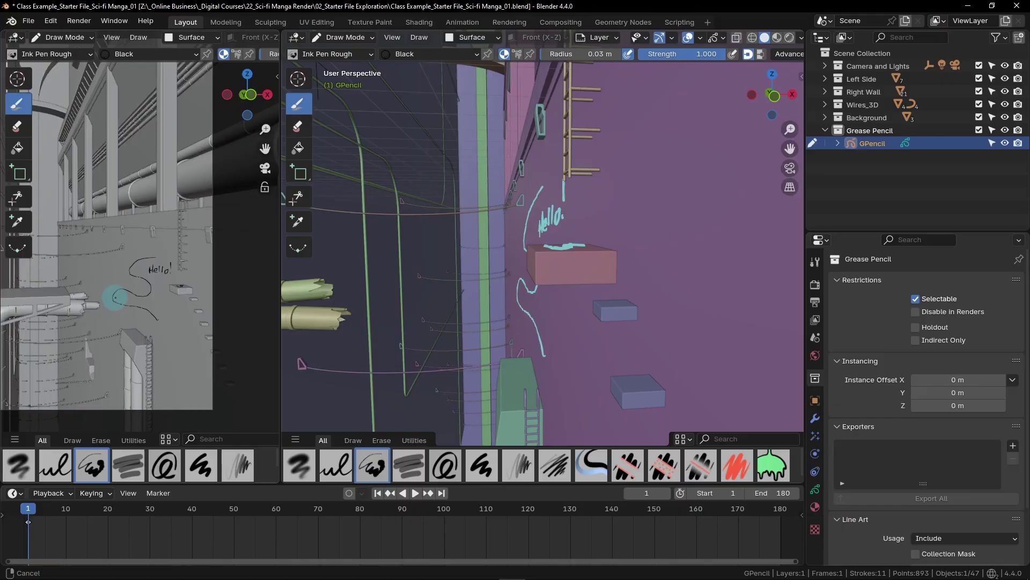
# Draw a looping stroke below Hello! and a large S on the wall.
pyautogui.keyDown('shift'); pyautogui.moveTo(239, 295); pyautogui.dragTo(217, 290, button='middle'); pyautogui.keyUp('shift')
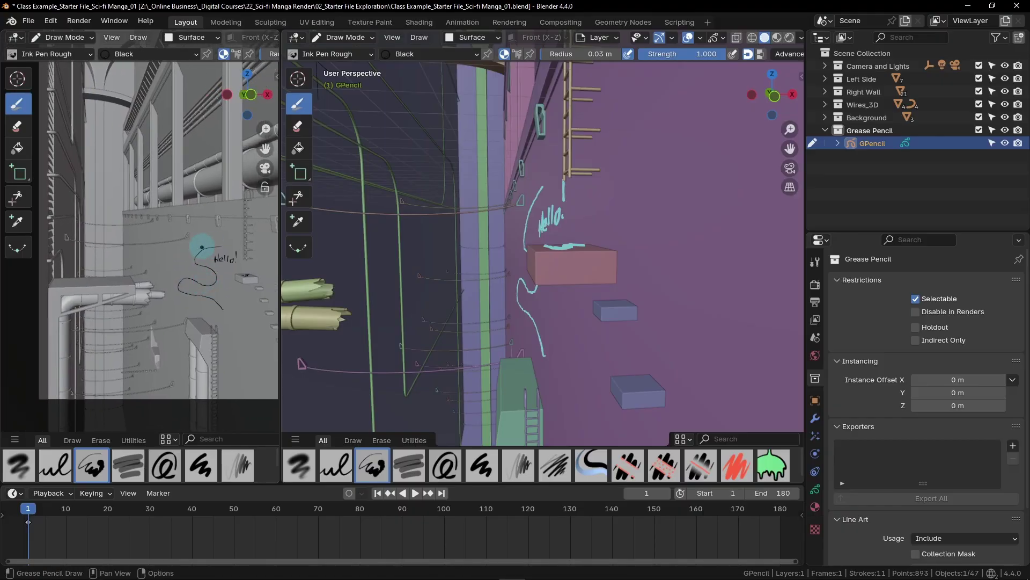
pyautogui.moveTo(237, 289)
pyautogui.mouseDown()
pyautogui.moveTo(227, 279)
pyautogui.moveTo(232, 290)
pyautogui.moveTo(219, 299)
pyautogui.mouseUp()
pyautogui.scroll(6, 225, 284)
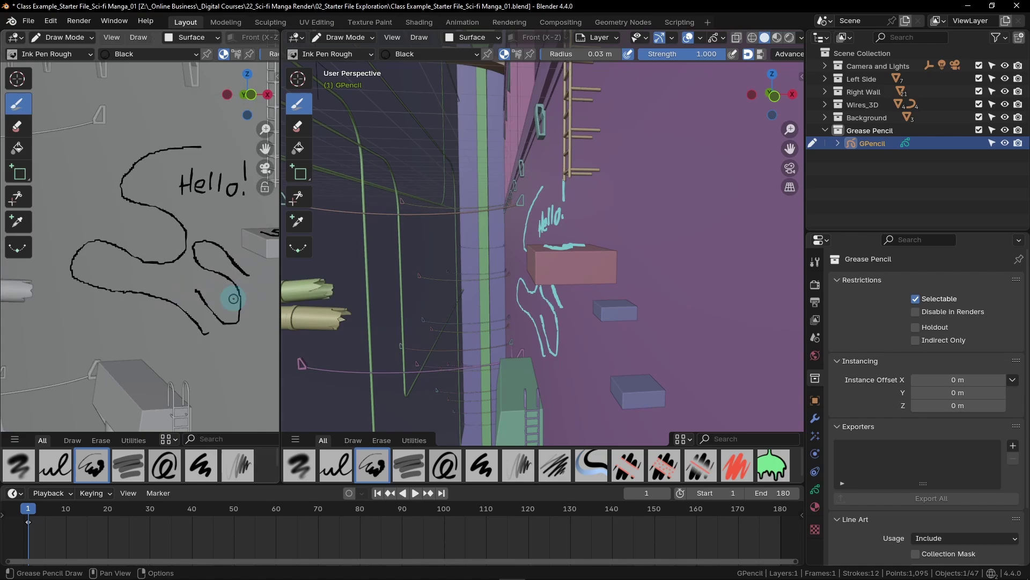
pyautogui.scroll(-2, 137, 236)
pyautogui.moveTo(133, 276)
pyautogui.keyDown('shift'); pyautogui.mouseDown(button='middle')
pyautogui.moveTo(138, 237)
pyautogui.moveTo(235, 333)
pyautogui.moveTo(166, 302)
pyautogui.mouseUp(button='middle'); pyautogui.keyUp('shift')
pyautogui.moveTo(213, 278)
pyautogui.mouseDown()
pyautogui.moveTo(172, 266)
pyautogui.moveTo(170, 281)
pyautogui.moveTo(202, 309)
pyautogui.moveTo(204, 342)
pyautogui.moveTo(165, 349)
pyautogui.moveTo(150, 309)
pyautogui.mouseUp()
pyautogui.moveTo(145, 301)
pyautogui.keyDown('shift'); pyautogui.mouseDown(button='middle')
pyautogui.moveTo(153, 259)
pyautogui.moveTo(153, 283)
pyautogui.mouseUp(button='middle'); pyautogui.keyUp('shift')
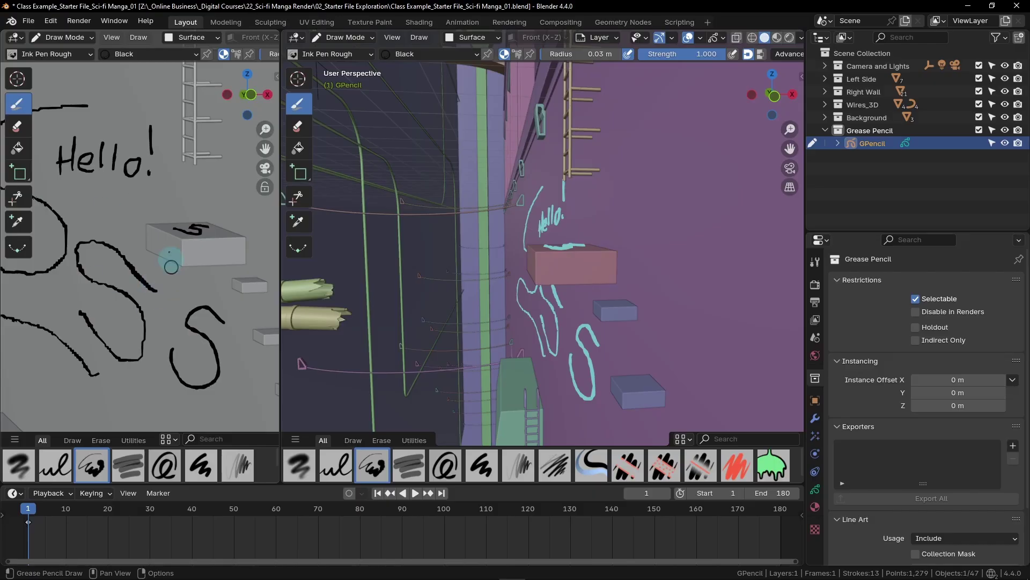
# Draw a long ink line from the top box down past the lower boxes.
pyautogui.scroll(-2, 217, 346)
pyautogui.keyDown('shift'); pyautogui.moveTo(199, 358); pyautogui.dragTo(140, 297, button='middle'); pyautogui.keyUp('shift')
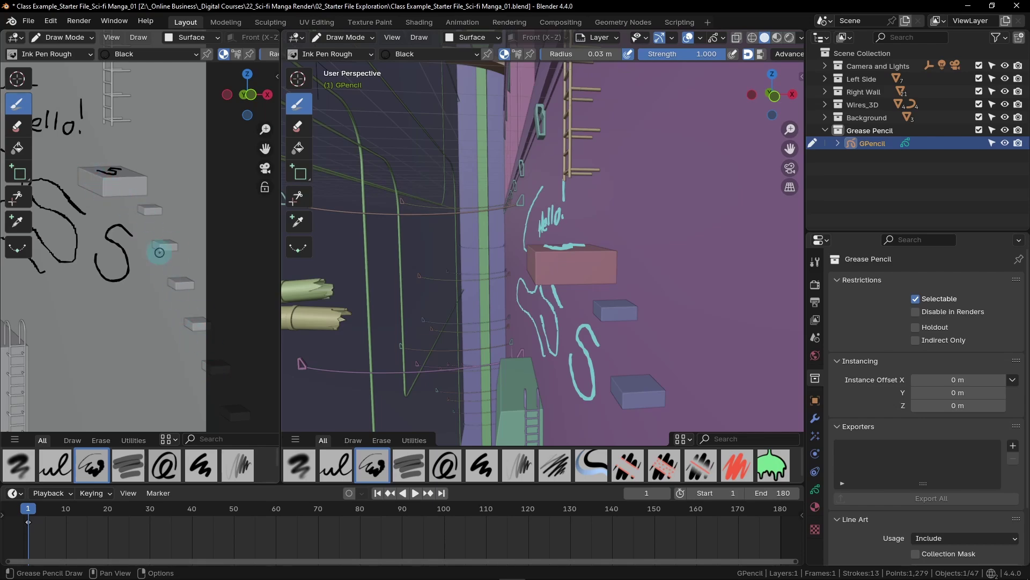
pyautogui.moveTo(84, 177)
pyautogui.mouseDown()
pyautogui.moveTo(144, 210)
pyautogui.moveTo(171, 277)
pyautogui.mouseUp()
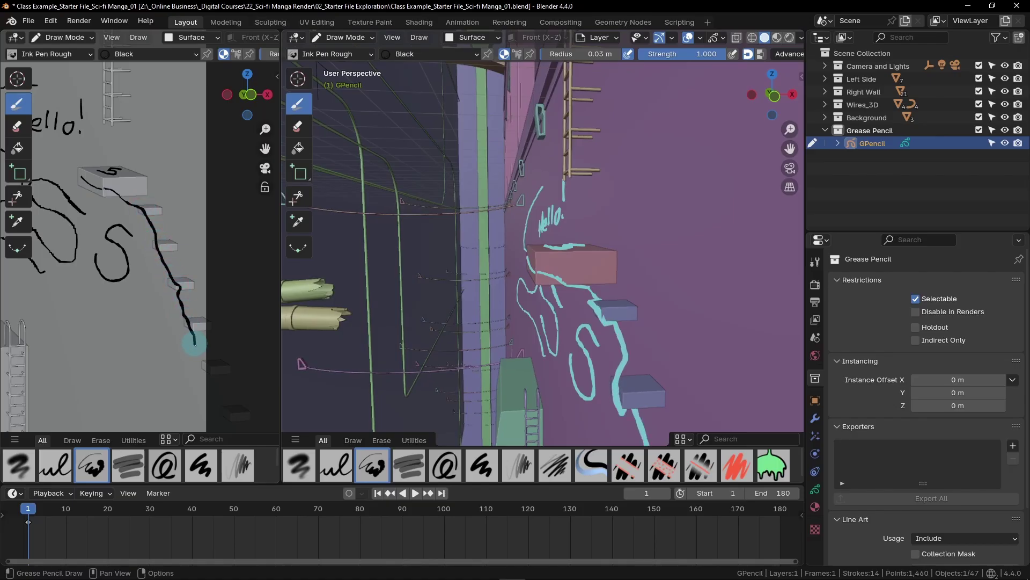
pyautogui.moveTo(194, 344); pyautogui.dragTo(225, 397)
# Orbit the right perspective view to look steeply along the wall at the cyan strokes.
pyautogui.moveTo(590, 301); pyautogui.dragTo(612, 302)
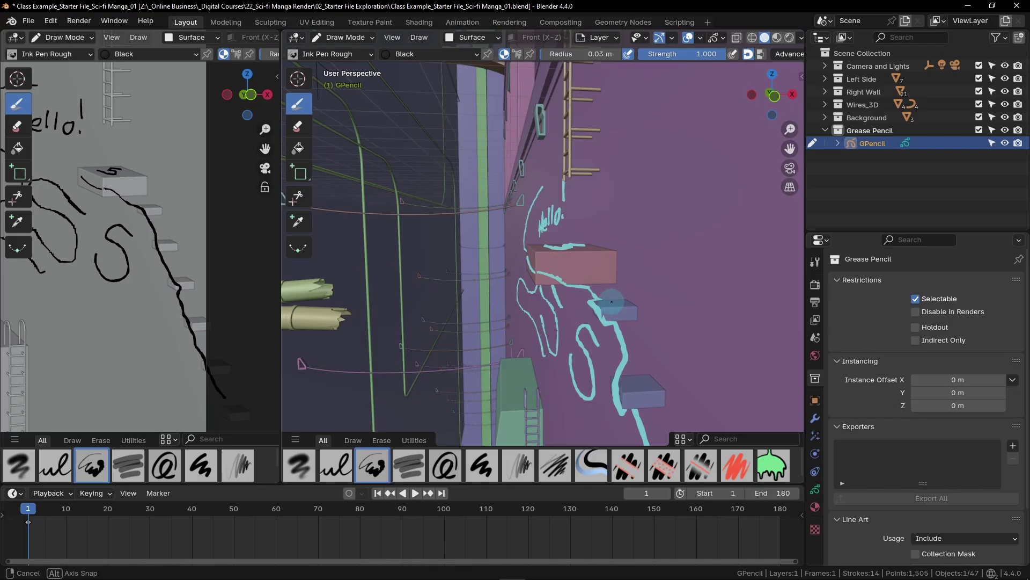
pyautogui.moveTo(612, 302)
pyautogui.mouseDown(button='middle')
pyautogui.moveTo(497, 292)
pyautogui.moveTo(553, 354)
pyautogui.moveTo(589, 317)
pyautogui.moveTo(587, 301)
pyautogui.moveTo(539, 273)
pyautogui.moveTo(570, 303)
pyautogui.mouseUp(button='middle')
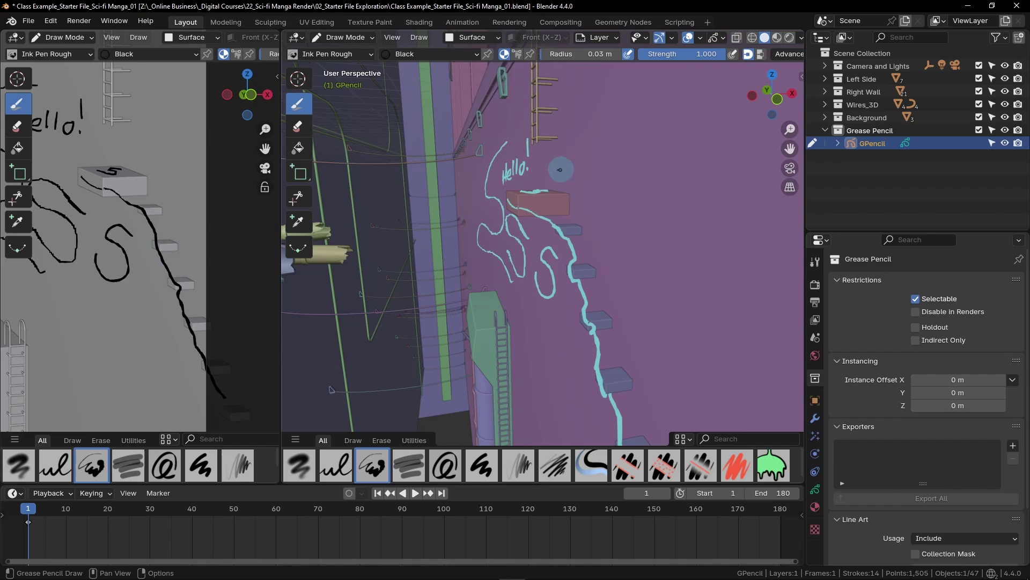
pyautogui.moveTo(625, 365)
pyautogui.mouseDown(button='middle')
pyautogui.moveTo(621, 356)
pyautogui.moveTo(507, 368)
pyautogui.mouseUp(button='middle')
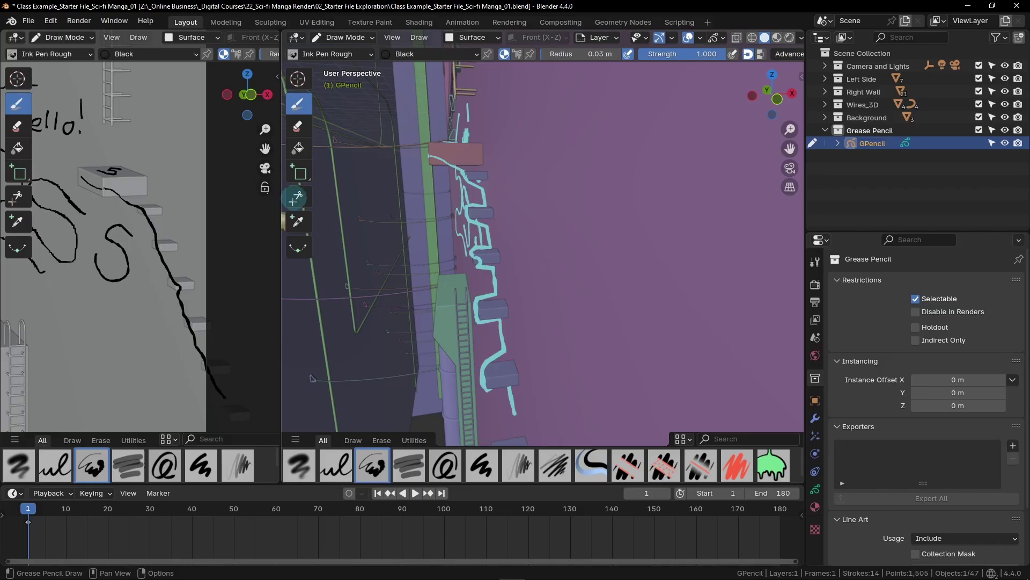
# Zoom in on the top box and draw a small w squiggle beside its S.
pyautogui.scroll(4, 153, 228)
pyautogui.scroll(2, 161, 233)
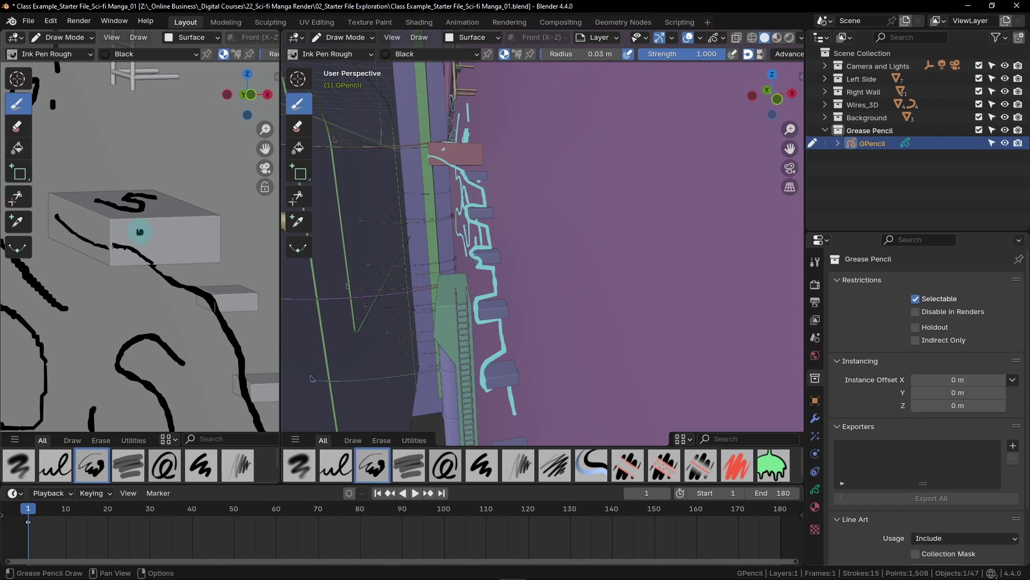
pyautogui.moveTo(140, 232); pyautogui.dragTo(208, 234)
pyautogui.moveTo(536, 257)
pyautogui.mouseDown(button='middle')
pyautogui.moveTo(616, 230)
pyautogui.moveTo(598, 199)
pyautogui.mouseUp(button='middle')
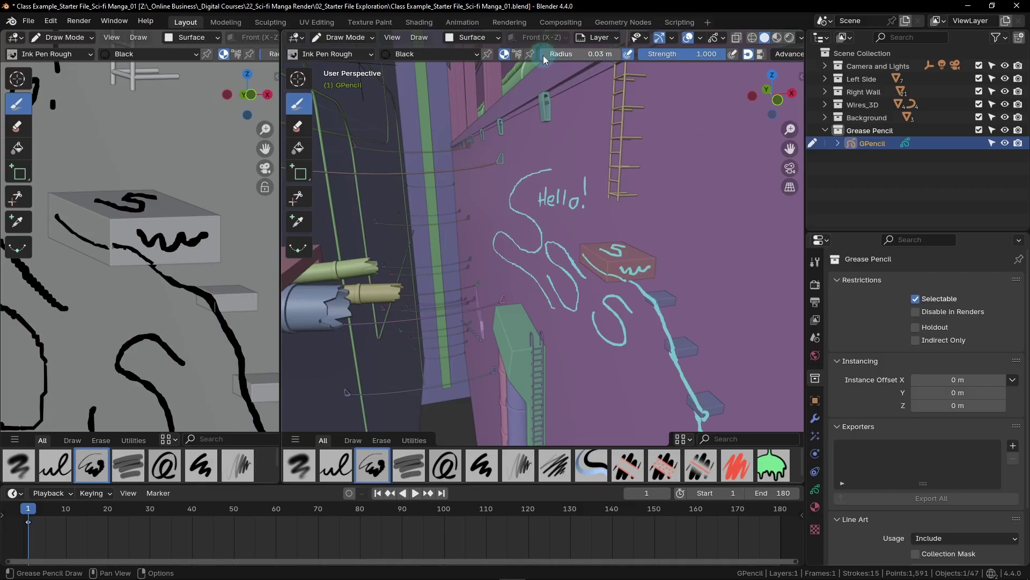
# Enlarge the brush radius and draw two wire strokes on the wall right of the box.
pyautogui.moveTo(593, 54); pyautogui.dragTo(604, 54)
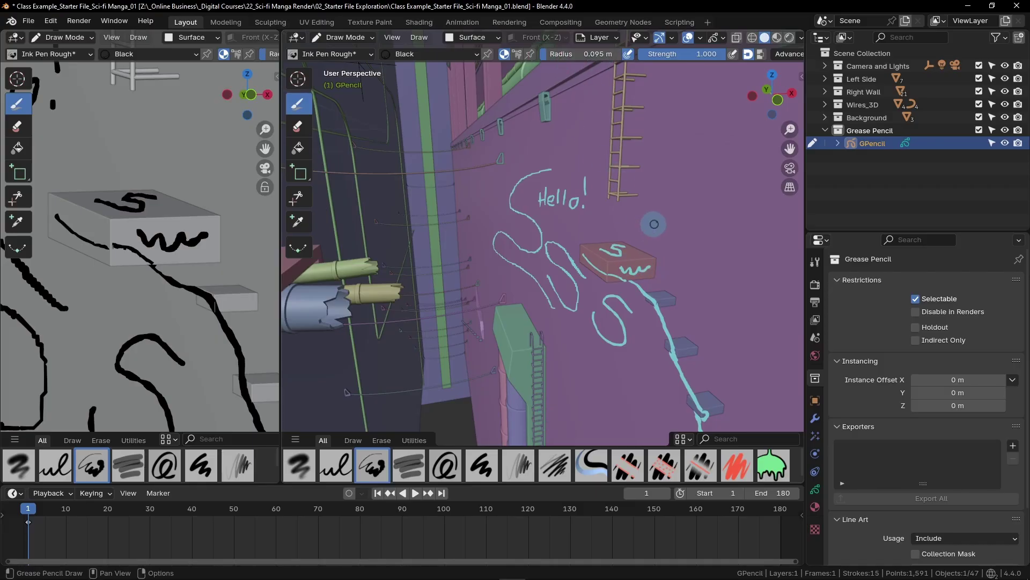
pyautogui.moveTo(661, 205); pyautogui.dragTo(687, 267)
pyautogui.moveTo(659, 169)
pyautogui.mouseDown()
pyautogui.moveTo(698, 222)
pyautogui.moveTo(727, 332)
pyautogui.mouseUp()
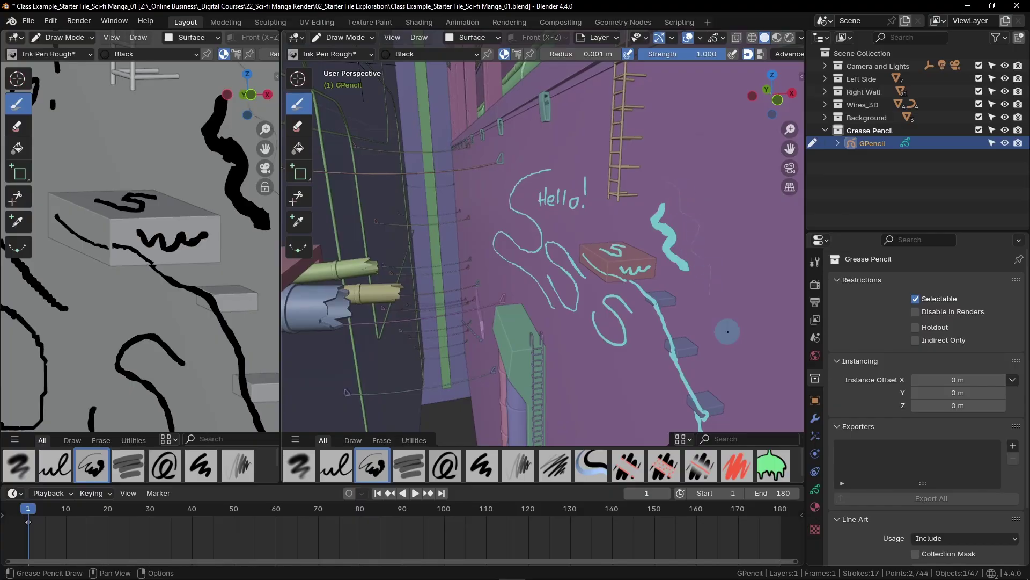
# Set the brush radius to 0.03 m and draw a diagonal stroke at the upper right wall.
pyautogui.click(589, 54)
pyautogui.press('BackSpace')
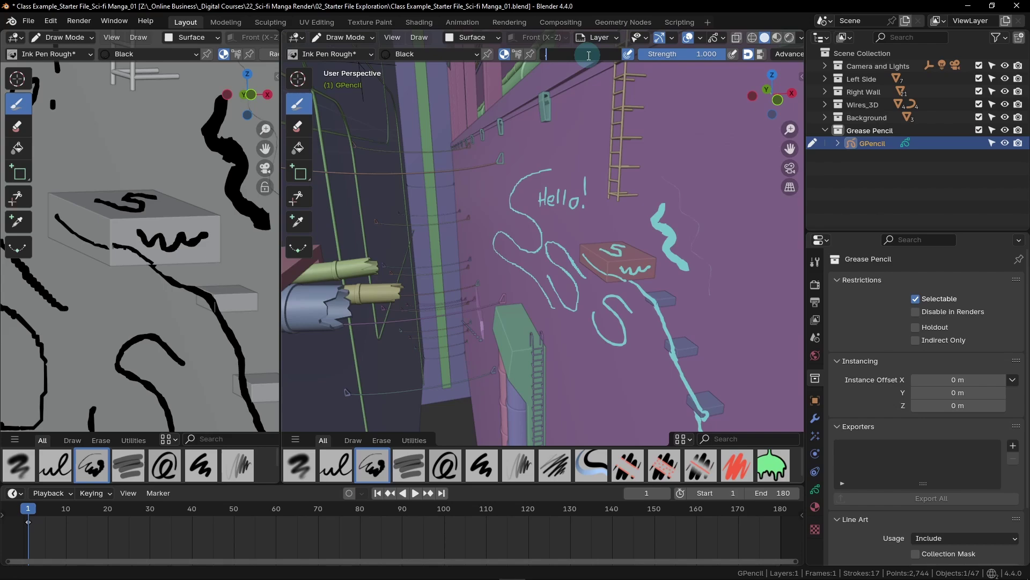
pyautogui.write('.03')
pyautogui.press('Return')
pyautogui.moveTo(701, 152); pyautogui.dragTo(738, 218)
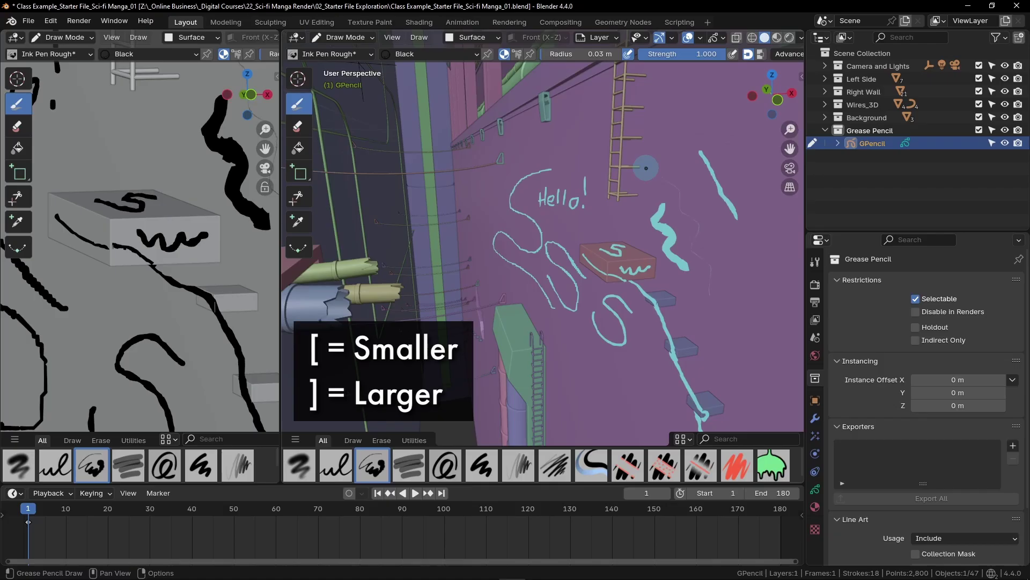
# Draw thick and thin strokes on the upper right wall, resizing the brush with [ and ].
pyautogui.press(']')
pyautogui.press('[')
pyautogui.press('[')
pyautogui.press(']')
pyautogui.press(']')
pyautogui.press(']')
pyautogui.press(']')
pyautogui.press(']')
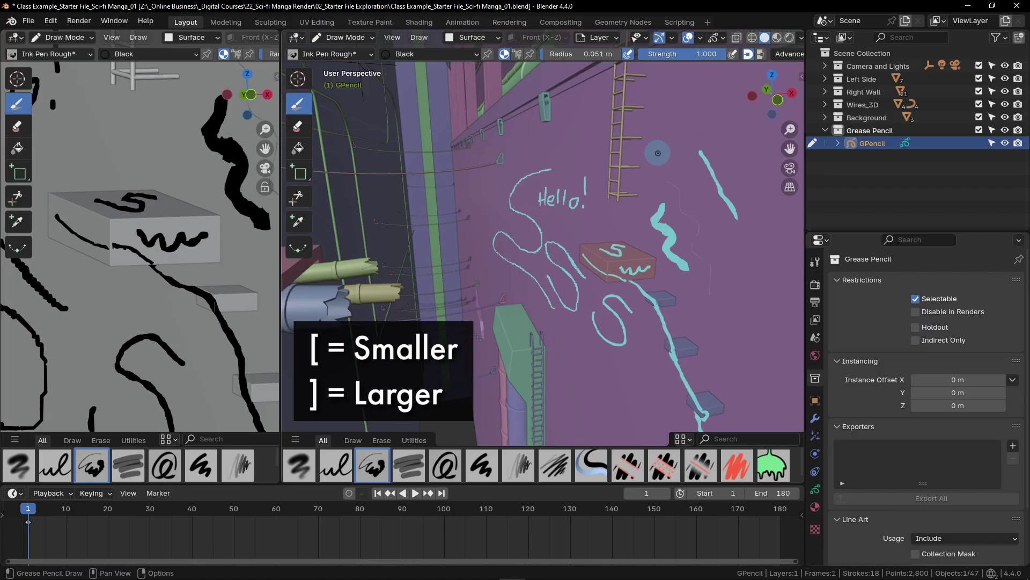
pyautogui.moveTo(655, 144); pyautogui.dragTo(701, 208)
pyautogui.press('[')
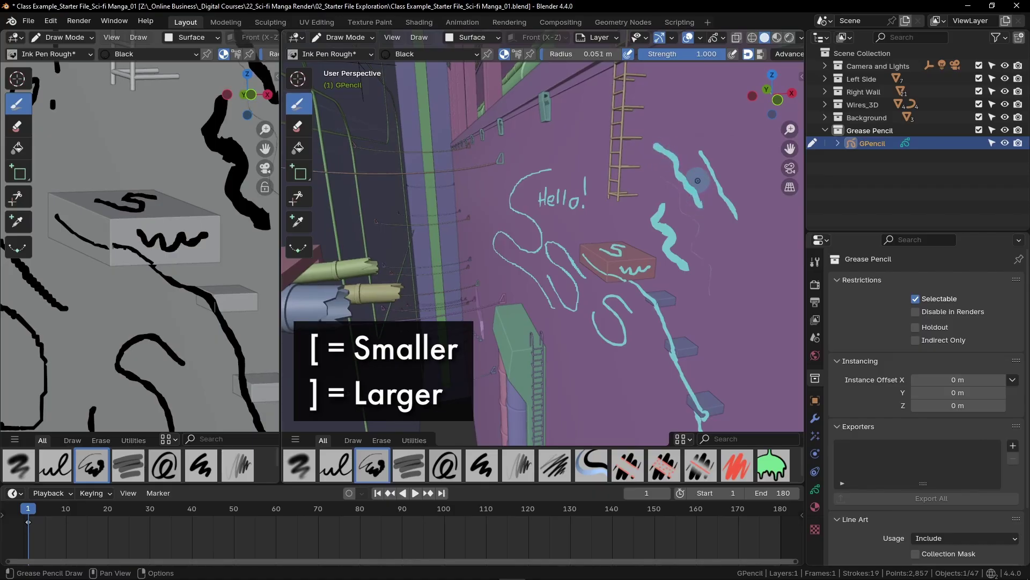
pyautogui.press('[')
pyautogui.moveTo(681, 153)
pyautogui.mouseDown()
pyautogui.moveTo(708, 194)
pyautogui.moveTo(726, 255)
pyautogui.mouseUp()
pyautogui.press('[')
pyautogui.press('[')
pyautogui.press('[')
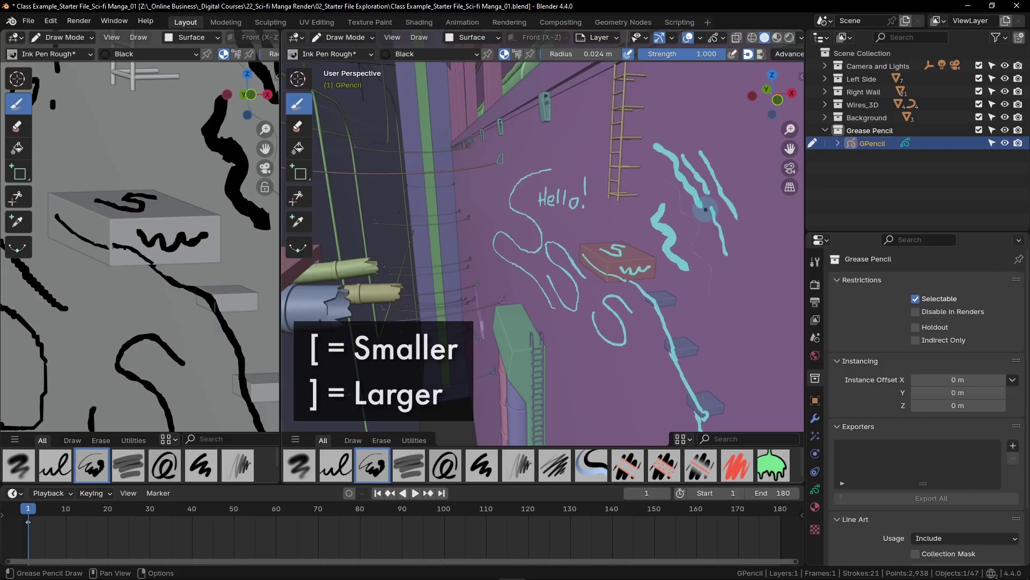
# Reset the brush radius to 0.03 m.
pyautogui.click(590, 55)
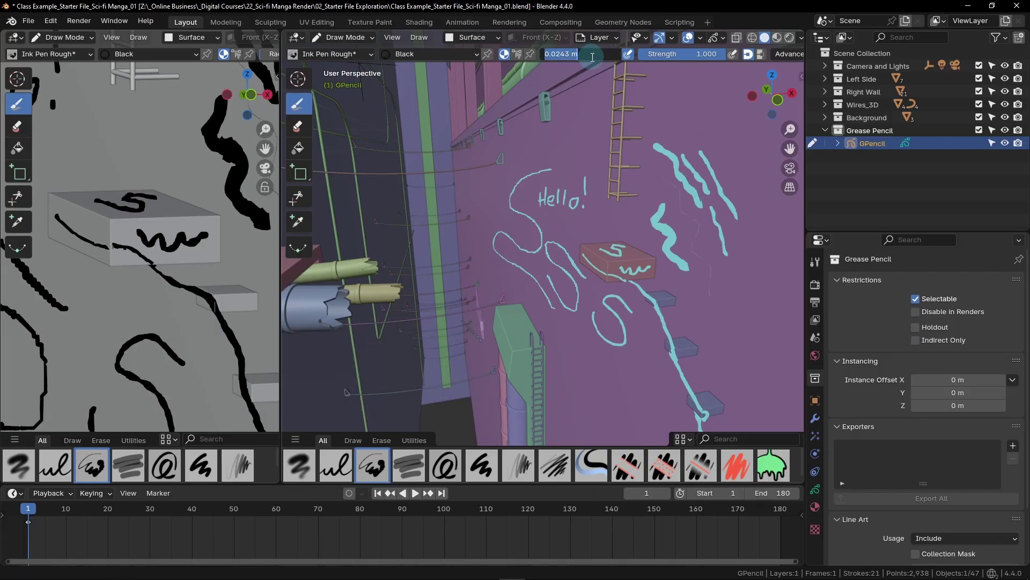
pyautogui.press('BackSpace')
pyautogui.write('.03')
pyautogui.press('Return')
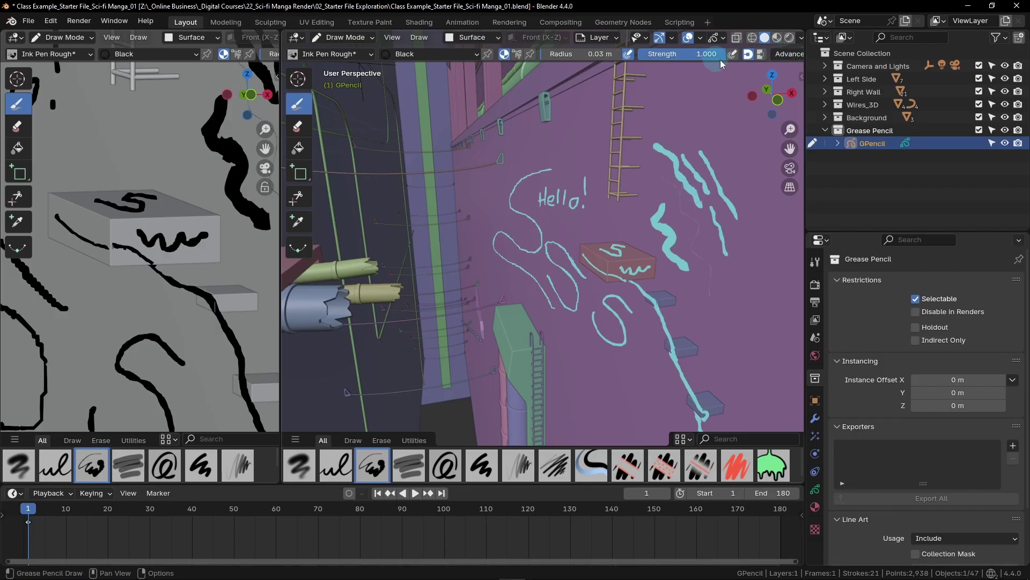
# Set the brush Radius Unit to View under Advanced and give it a 3 px radius.
pyautogui.scroll(-2, 720, 56)
pyautogui.scroll(-5, 709, 55)
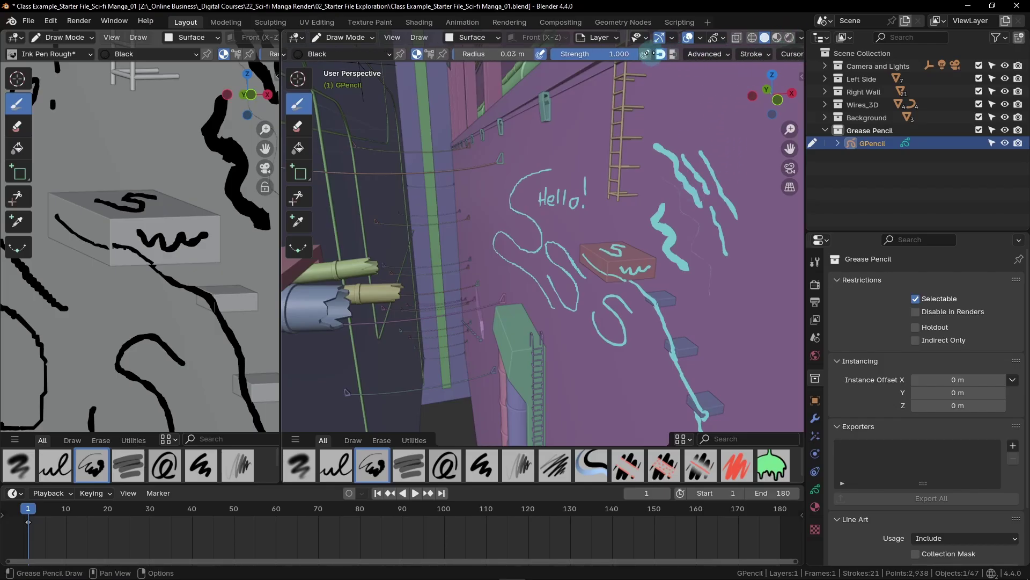
pyautogui.click(687, 59)
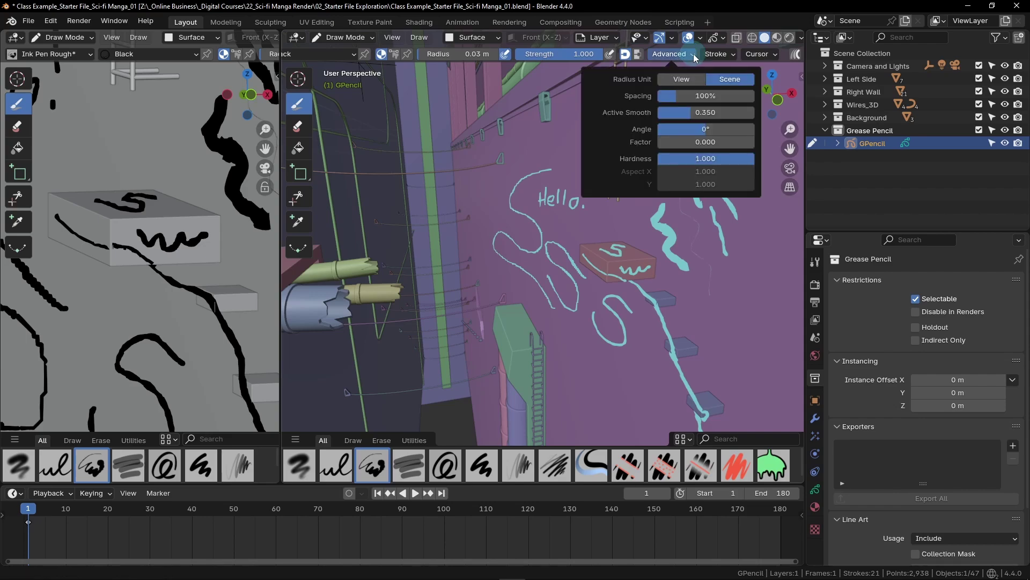
pyautogui.click(682, 80)
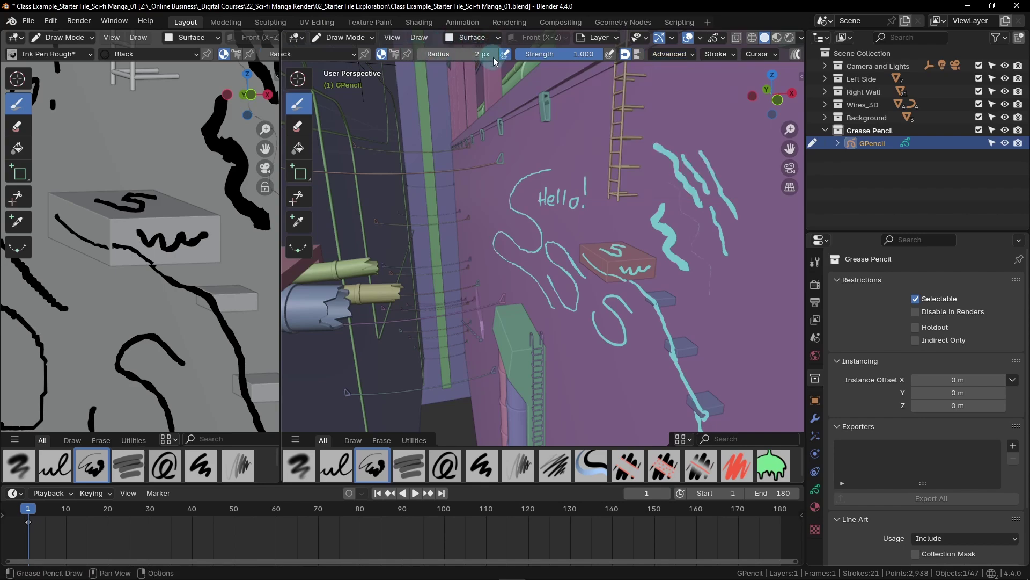
pyautogui.click(483, 54)
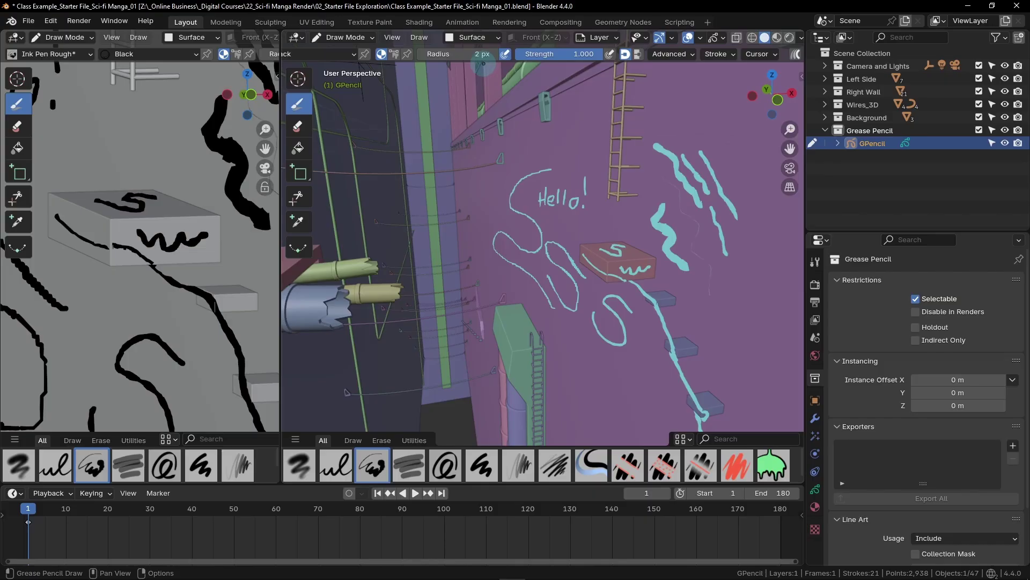
pyautogui.write('3')
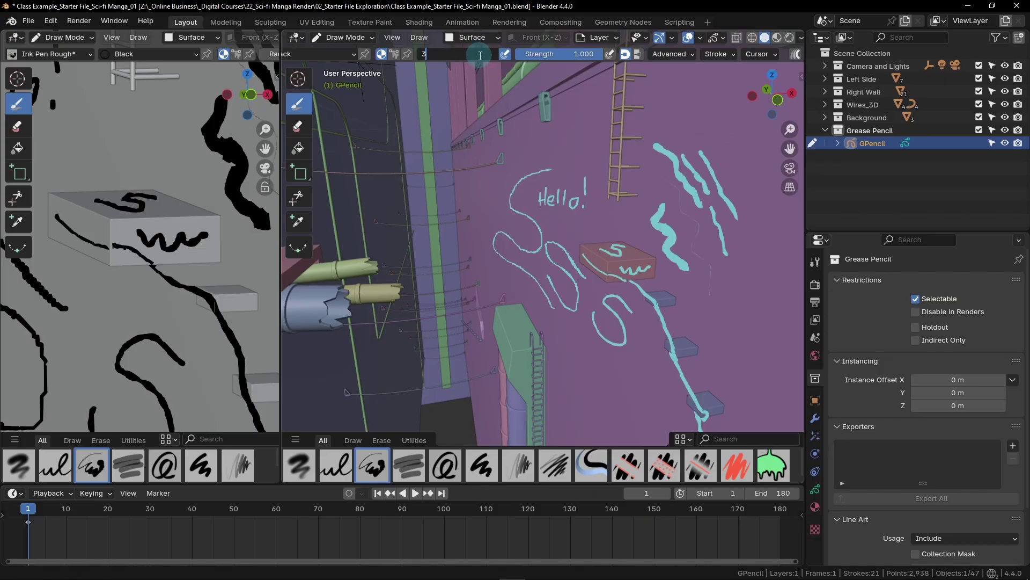
pyautogui.press('Return')
# Draw two thin S squiggles side by side above Hello!
pyautogui.scroll(-3, 153, 301)
pyautogui.moveTo(153, 301)
pyautogui.keyDown('shift'); pyautogui.mouseDown(button='middle')
pyautogui.moveTo(104, 184)
pyautogui.moveTo(179, 295)
pyautogui.moveTo(223, 281)
pyautogui.moveTo(129, 209)
pyautogui.moveTo(138, 223)
pyautogui.mouseUp(button='middle'); pyautogui.keyUp('shift')
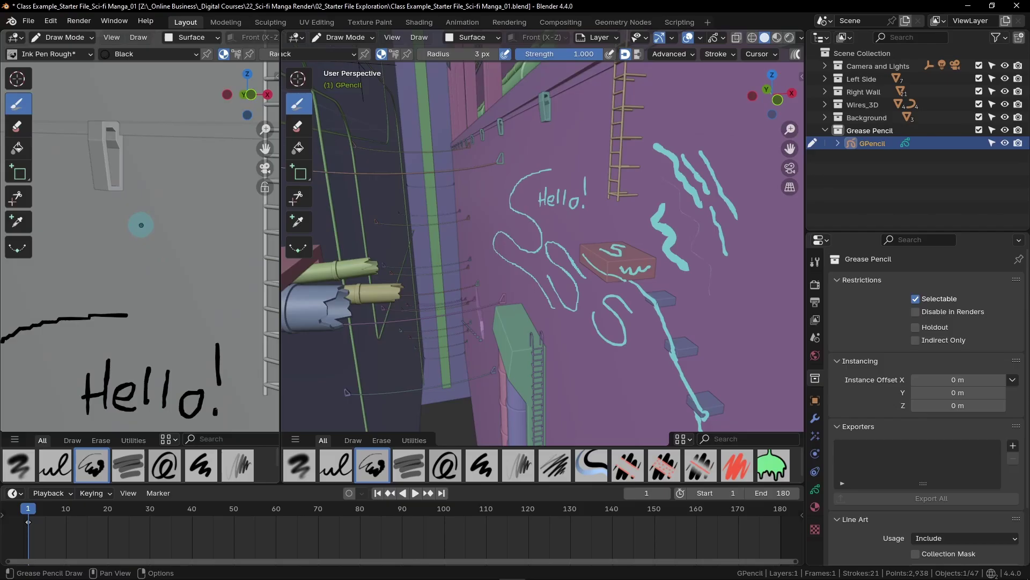
pyautogui.moveTo(174, 179)
pyautogui.mouseDown()
pyautogui.moveTo(192, 224)
pyautogui.moveTo(184, 262)
pyautogui.moveTo(198, 270)
pyautogui.moveTo(184, 285)
pyautogui.moveTo(139, 277)
pyautogui.mouseUp()
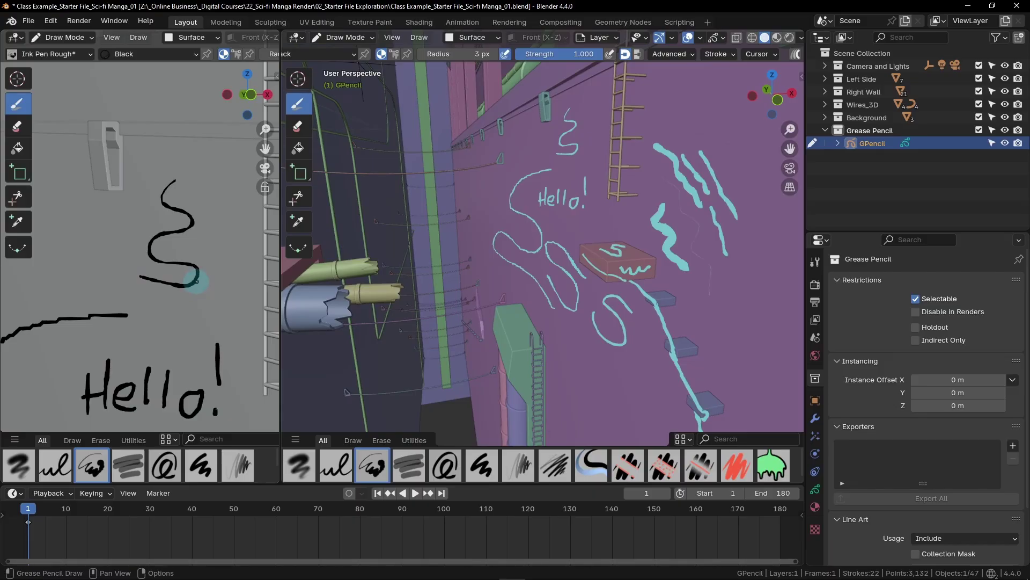
pyautogui.scroll(5, 182, 263)
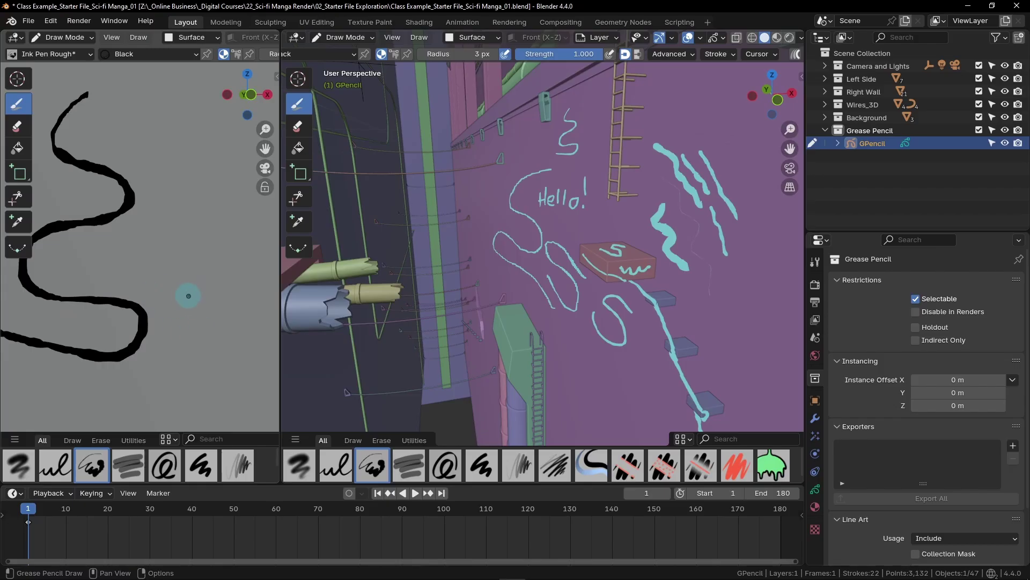
pyautogui.keyDown('shift'); pyautogui.moveTo(197, 249); pyautogui.dragTo(200, 238, button='middle'); pyautogui.keyUp('shift')
pyautogui.keyDown('ctrl'); pyautogui.scroll(-2, 199, 238); pyautogui.keyUp('ctrl')
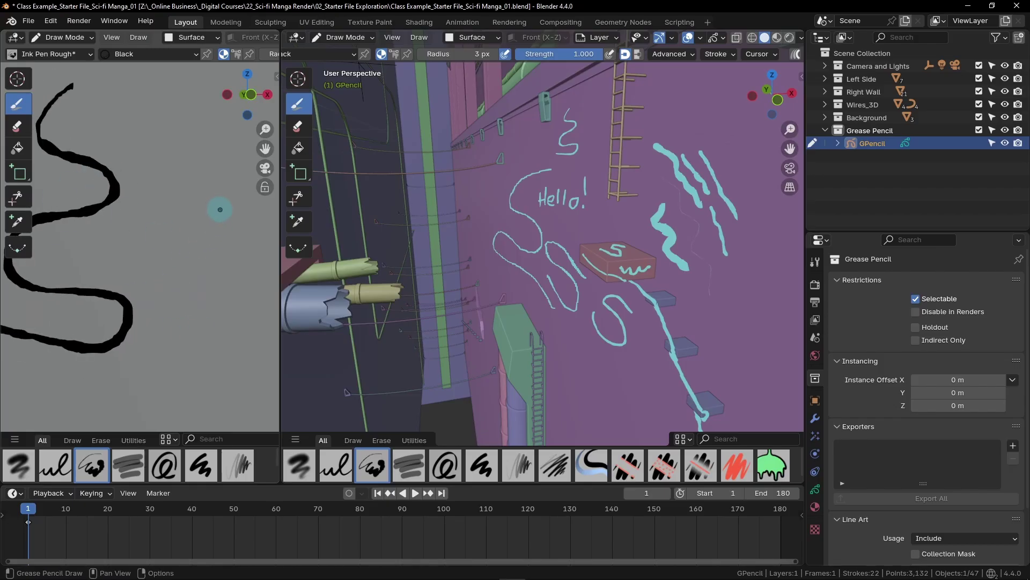
pyautogui.moveTo(224, 207)
pyautogui.mouseDown()
pyautogui.moveTo(193, 225)
pyautogui.moveTo(230, 266)
pyautogui.moveTo(184, 292)
pyautogui.moveTo(177, 307)
pyautogui.moveTo(240, 329)
pyautogui.moveTo(254, 313)
pyautogui.moveTo(225, 309)
pyautogui.mouseUp()
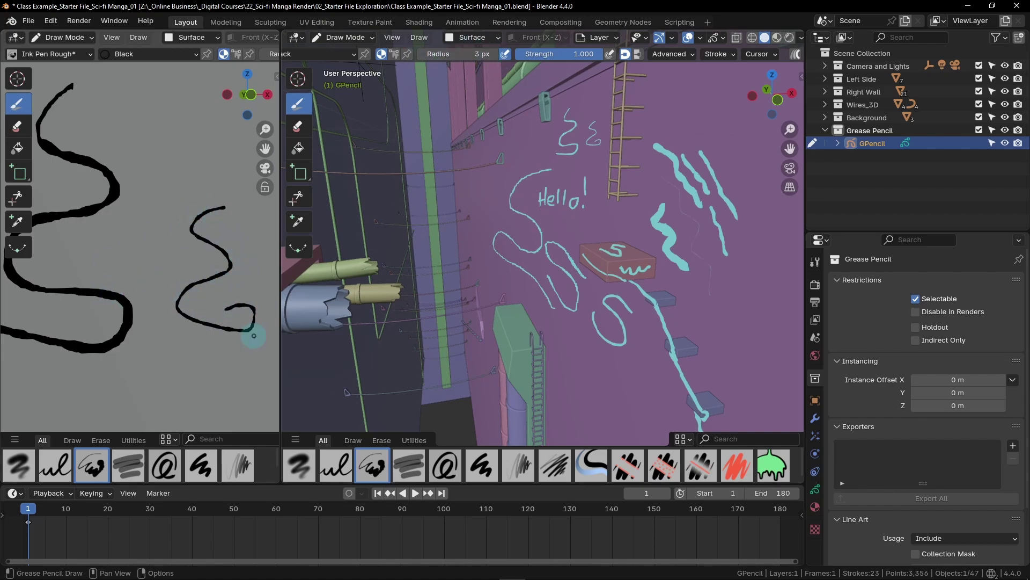
# Add two more small S squiggles near the first ones.
pyautogui.scroll(8, 193, 272)
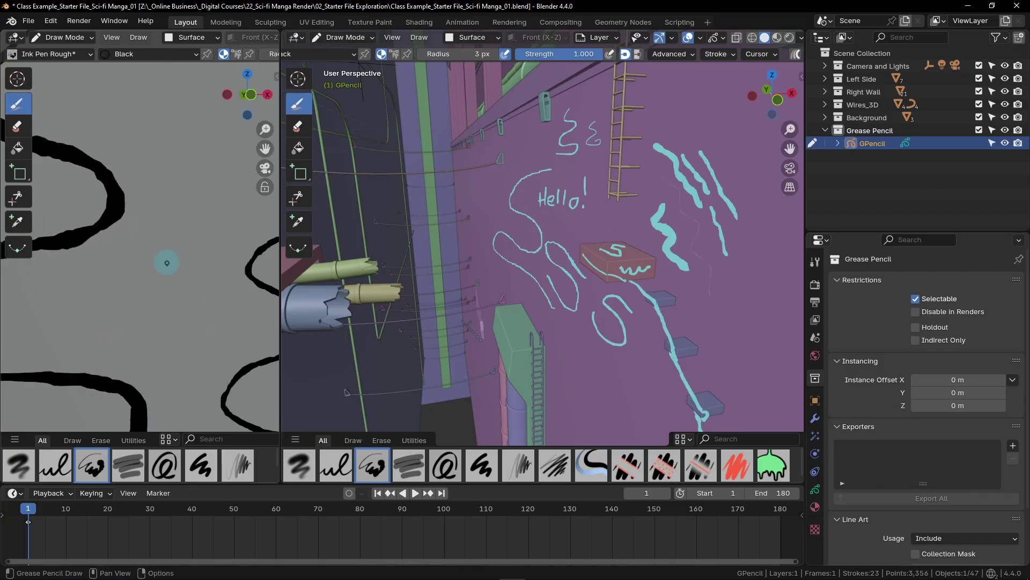
pyautogui.scroll(-2, 168, 286)
pyautogui.moveTo(205, 240)
pyautogui.mouseDown()
pyautogui.moveTo(152, 256)
pyautogui.moveTo(202, 299)
pyautogui.moveTo(133, 302)
pyautogui.moveTo(160, 396)
pyautogui.mouseUp()
pyautogui.scroll(-3, 166, 381)
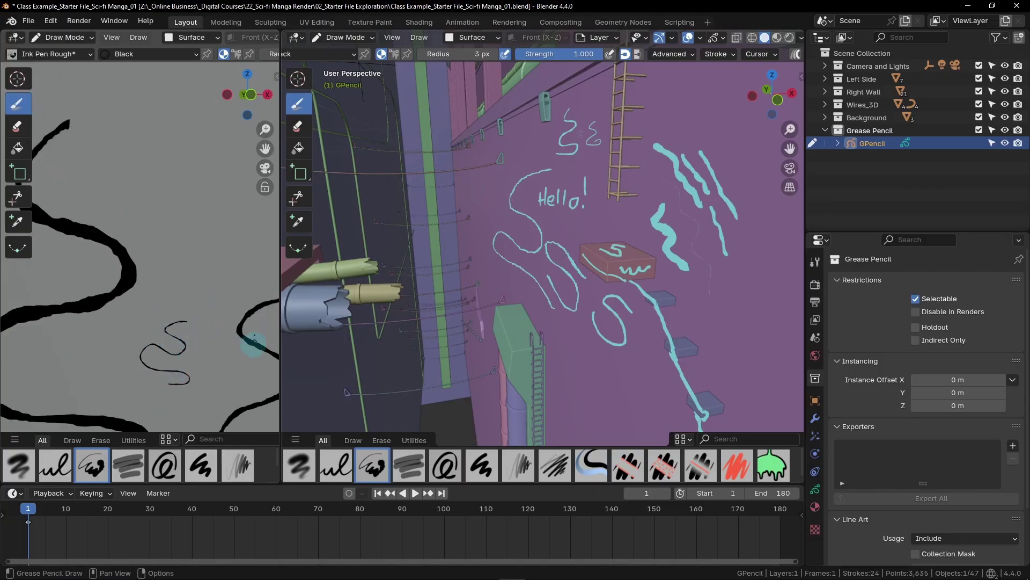
pyautogui.scroll(-2, 236, 258)
pyautogui.scroll(-2, 229, 234)
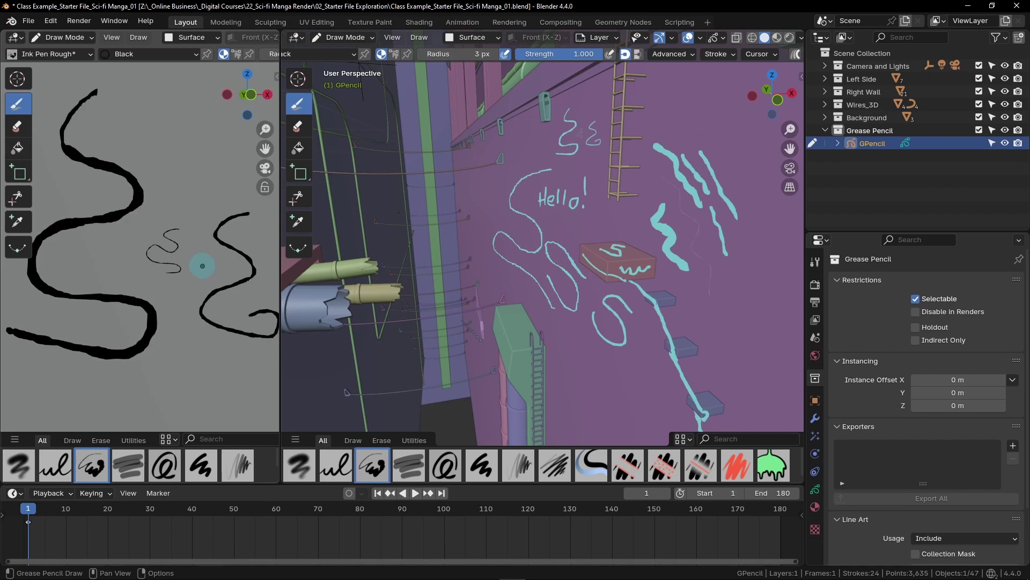
pyautogui.scroll(-8, 203, 265)
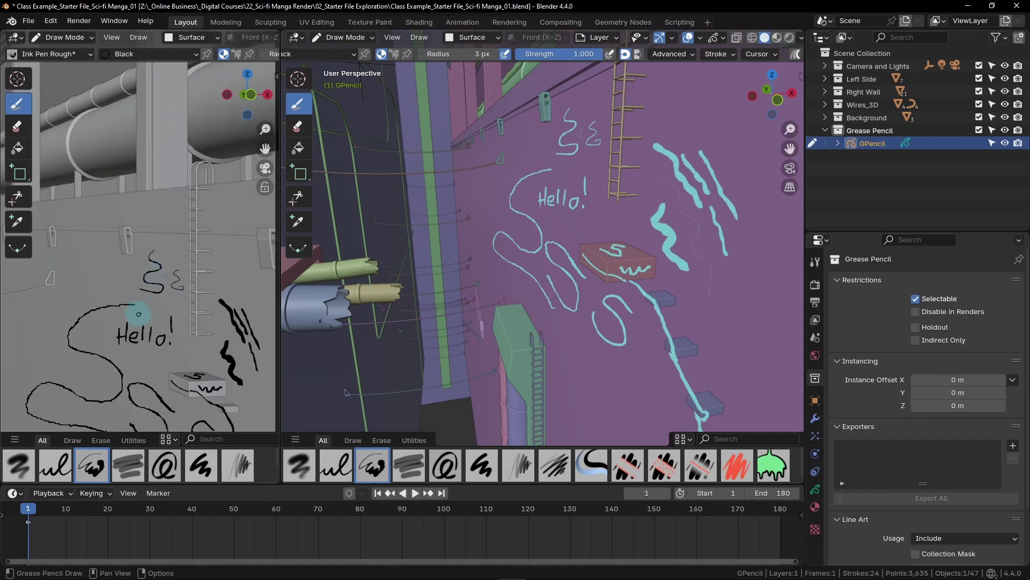
pyautogui.scroll(3, 215, 269)
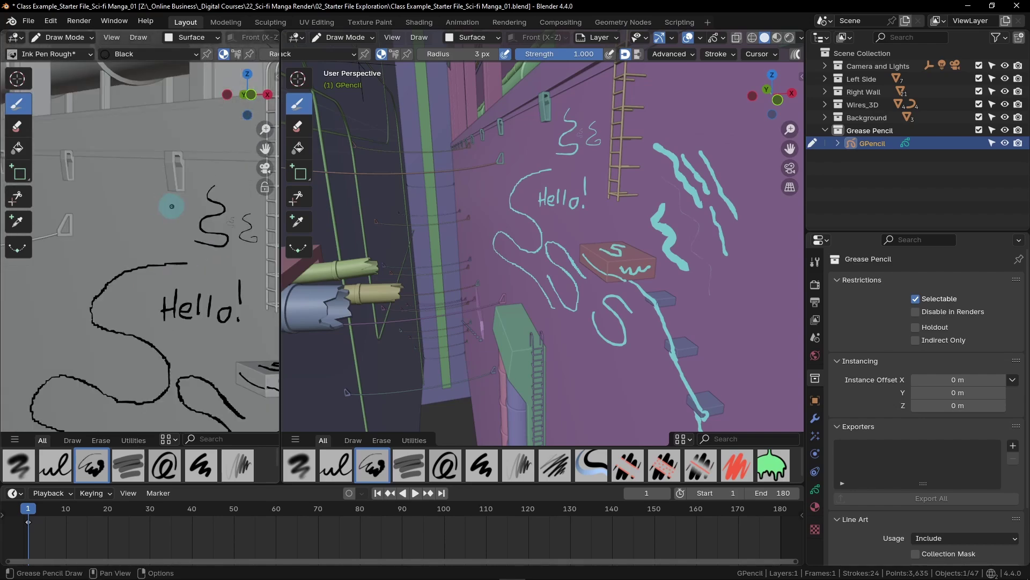
pyautogui.moveTo(177, 206)
pyautogui.mouseDown()
pyautogui.moveTo(151, 215)
pyautogui.moveTo(163, 232)
pyautogui.moveTo(107, 234)
pyautogui.moveTo(83, 272)
pyautogui.mouseUp()
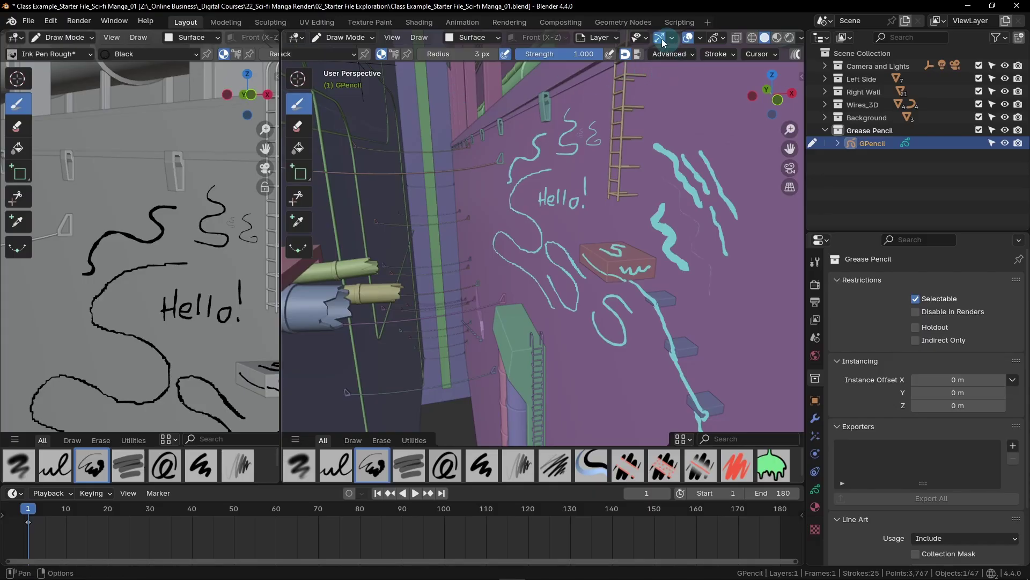
# Switch the brush radius back to scene units and set it to 0.03 m.
pyautogui.click(694, 56)
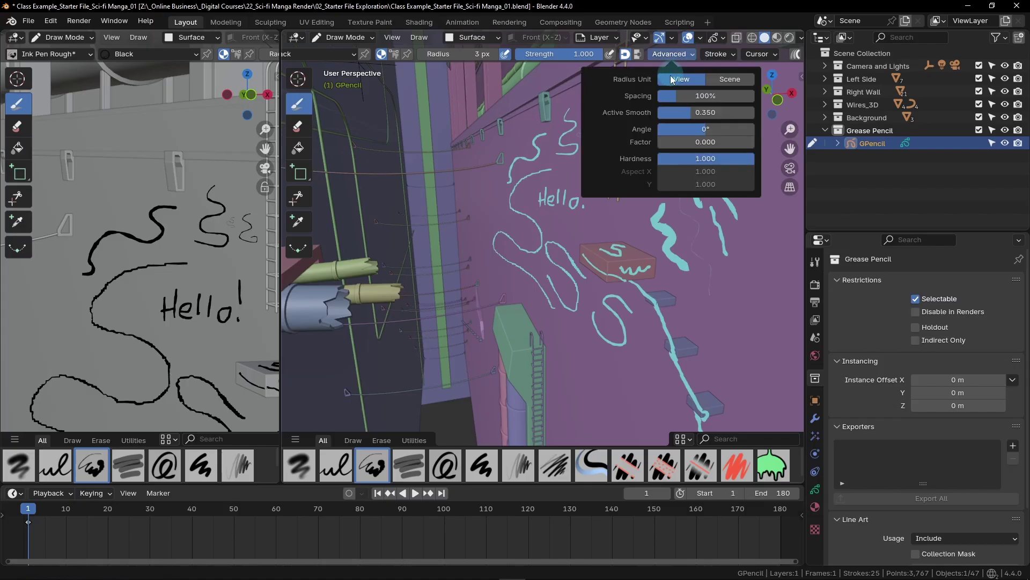
pyautogui.click(731, 79)
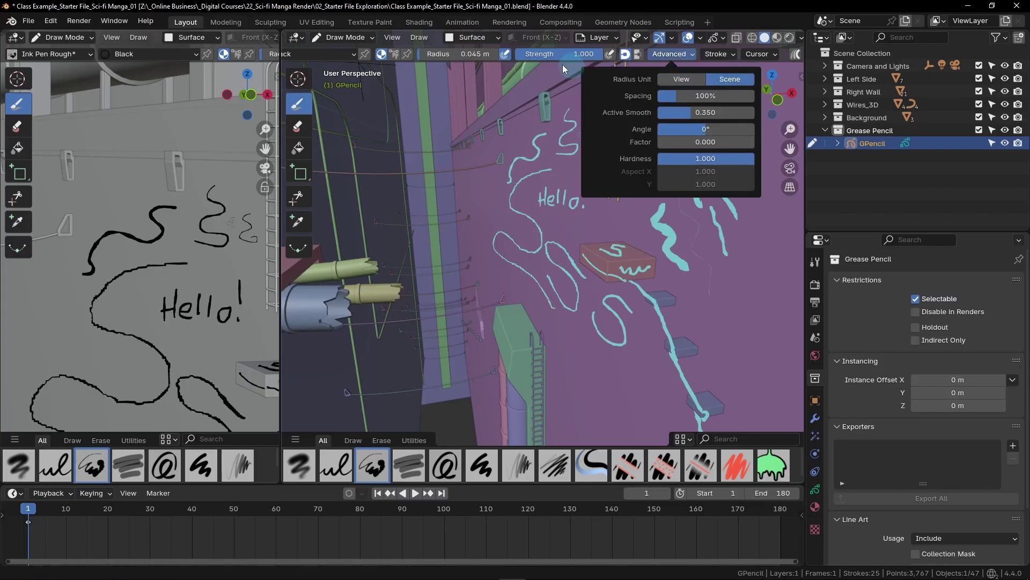
pyautogui.click(453, 53)
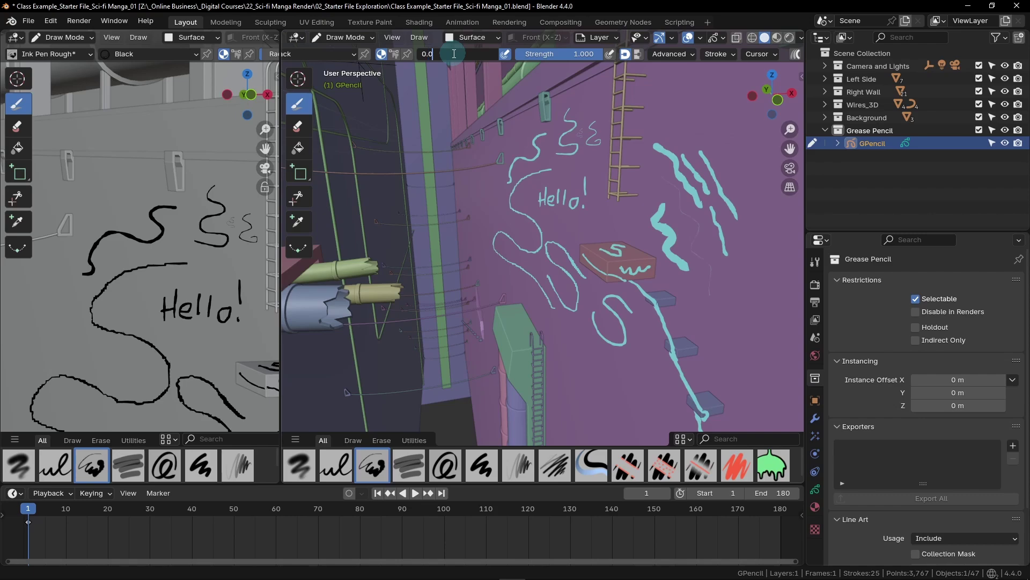
pyautogui.press('Return')
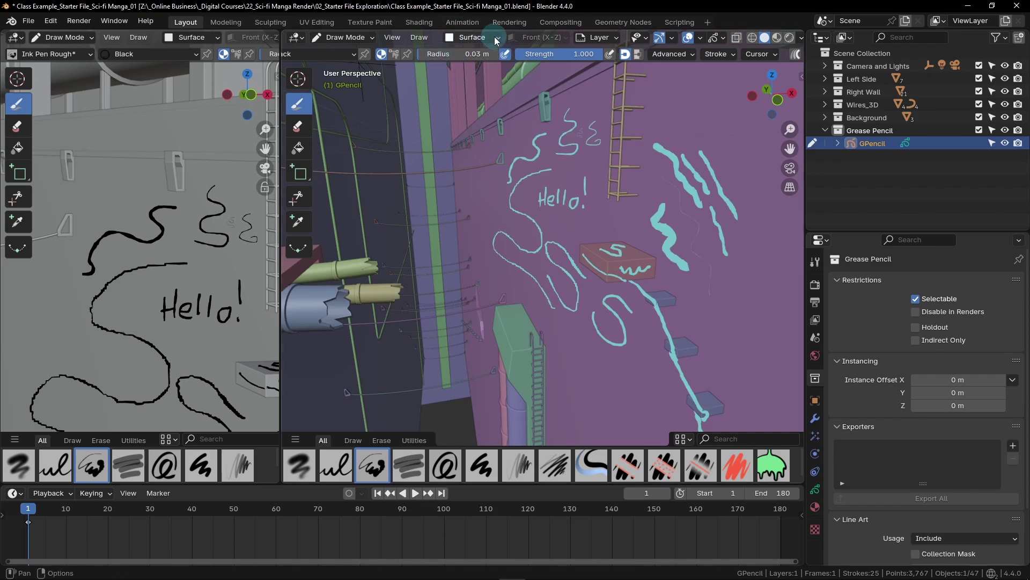
# Set Stroke Placement to 3D Cursor and the Drawing Plane to Side (Y-Z).
pyautogui.click(473, 38)
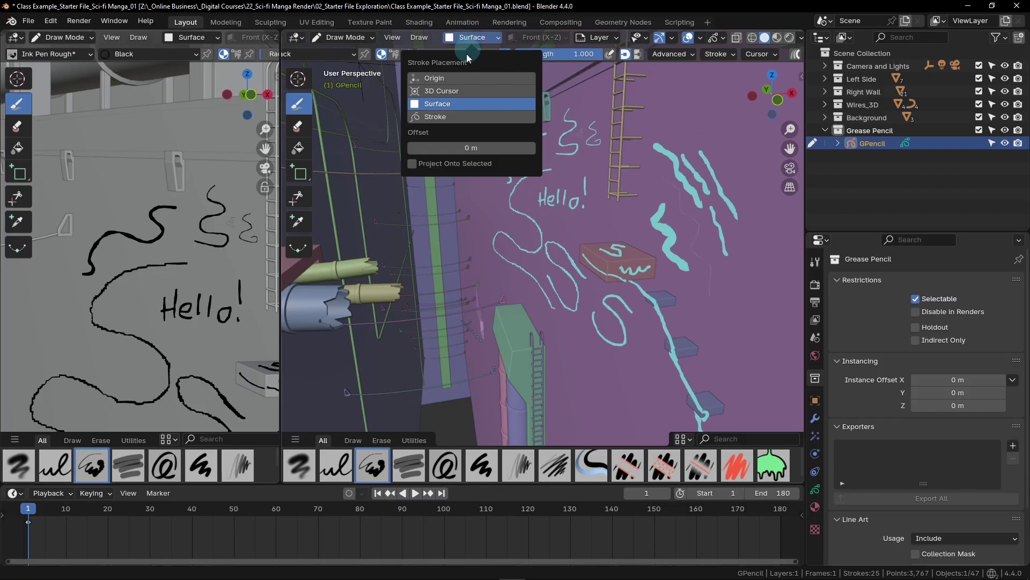
pyautogui.click(475, 90)
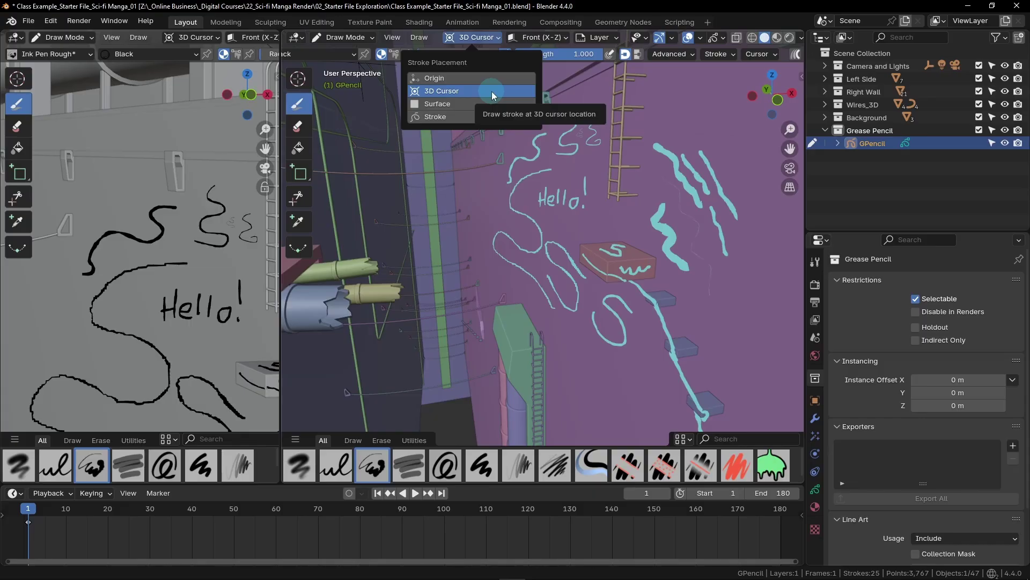
pyautogui.click(542, 38)
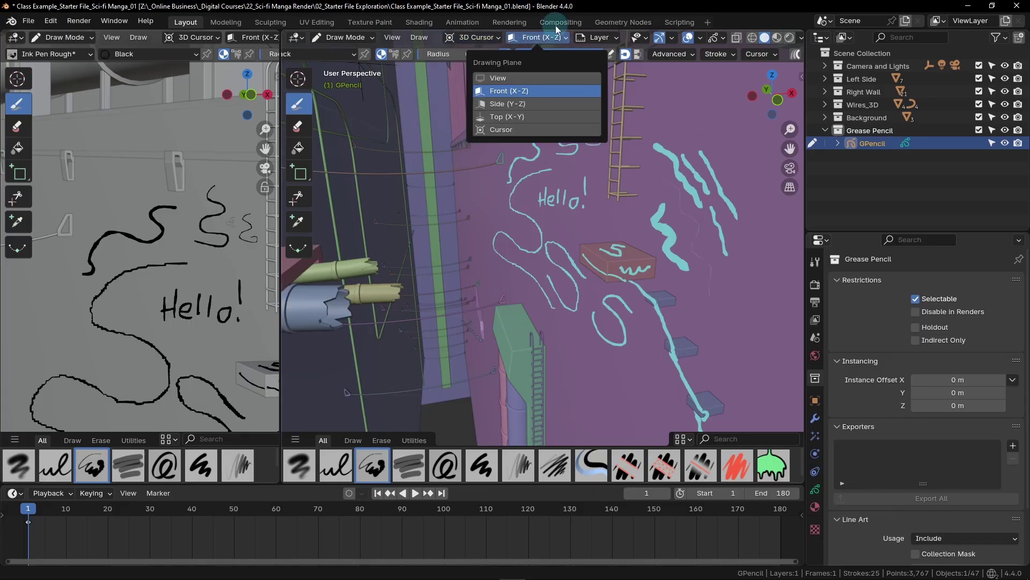
pyautogui.click(540, 103)
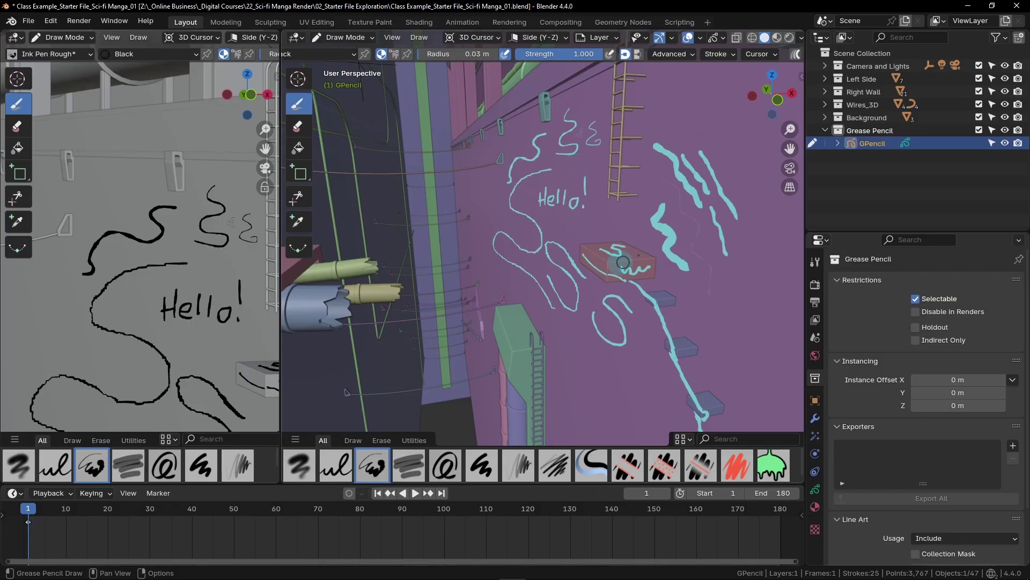
# Put the 3D cursor on the pillar and draw a cyan wire curving left above the green pipes.
pyautogui.moveTo(610, 164)
pyautogui.mouseDown(button='middle')
pyautogui.moveTo(571, 219)
pyautogui.moveTo(580, 280)
pyautogui.moveTo(553, 298)
pyautogui.moveTo(550, 247)
pyautogui.moveTo(490, 219)
pyautogui.moveTo(575, 236)
pyautogui.moveTo(552, 221)
pyautogui.moveTo(600, 253)
pyautogui.mouseUp(button='middle')
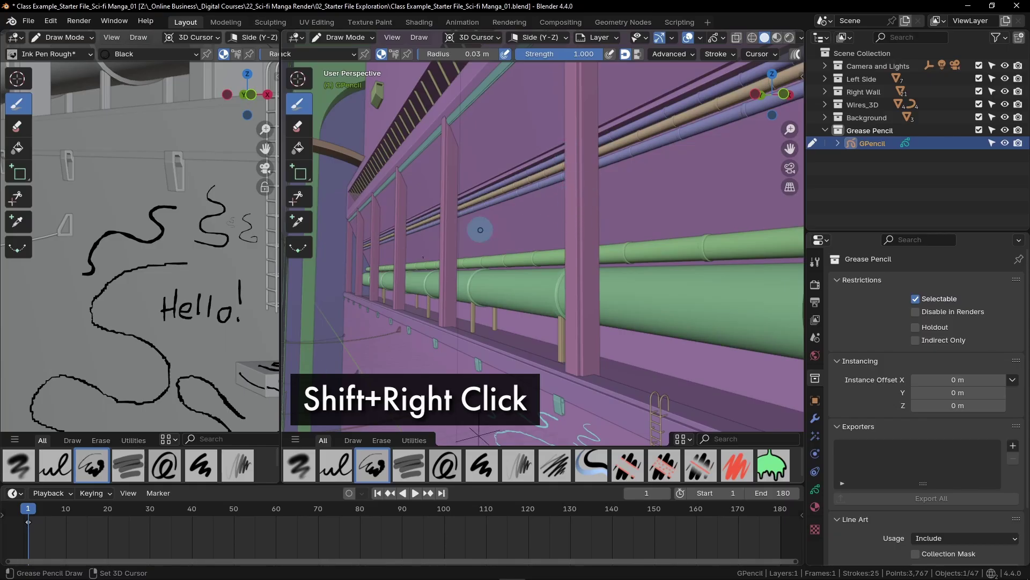
pyautogui.keyDown('shift'); pyautogui.rightClick(571, 186); pyautogui.keyUp('shift')
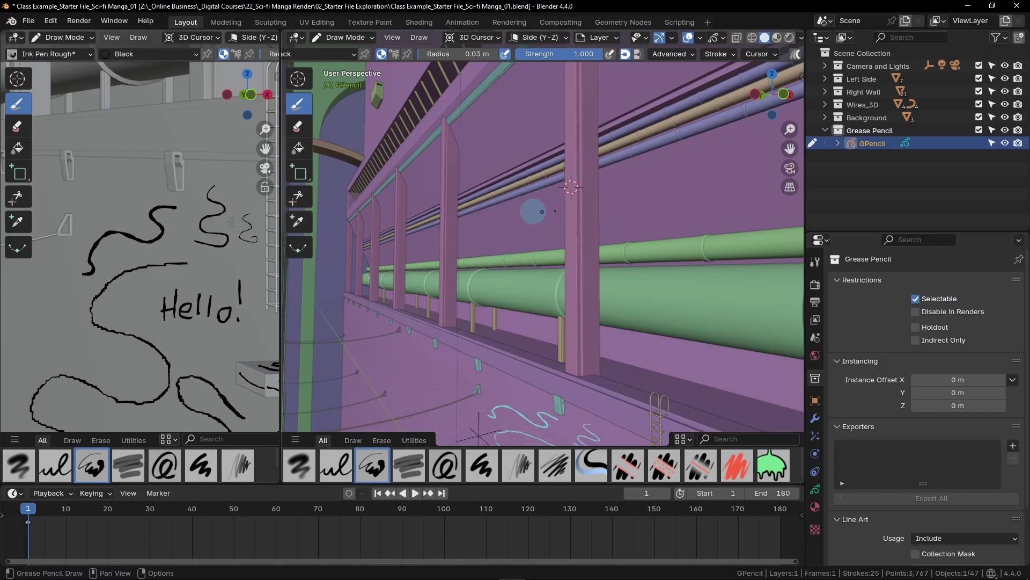
pyautogui.scroll(2, 515, 249)
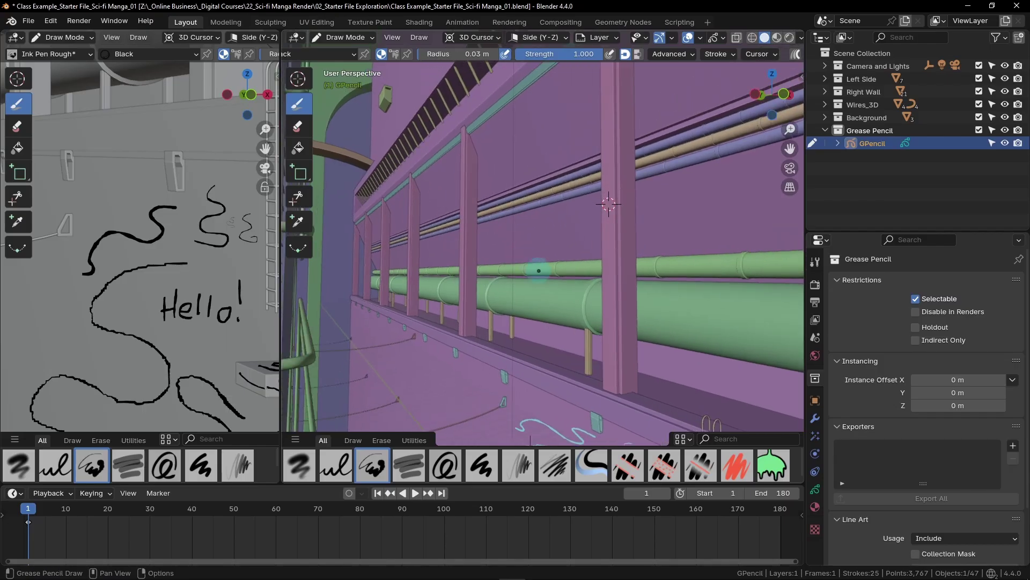
pyautogui.moveTo(538, 262)
pyautogui.mouseDown(button='middle')
pyautogui.moveTo(567, 286)
pyautogui.moveTo(620, 264)
pyautogui.mouseUp(button='middle')
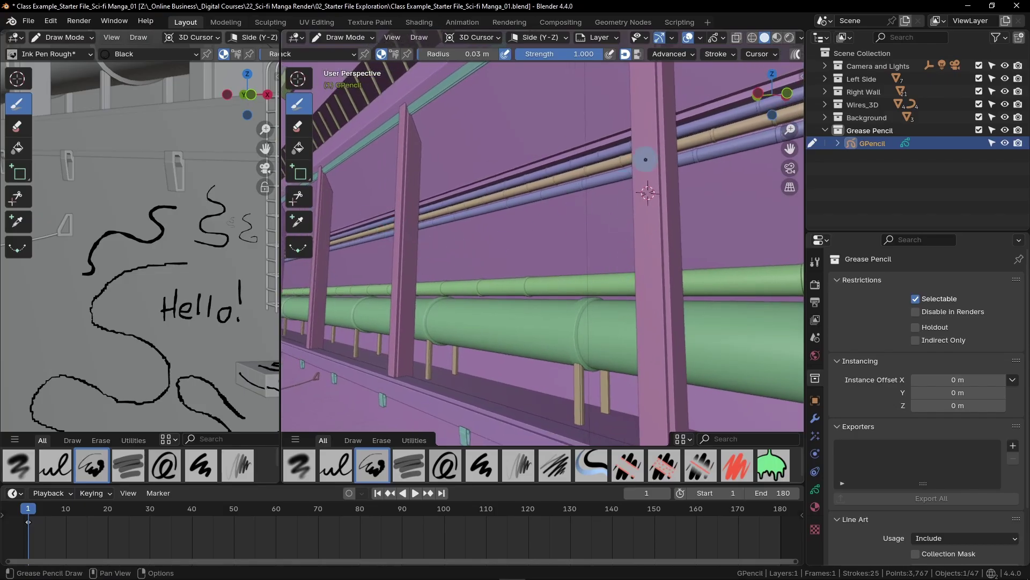
pyautogui.moveTo(637, 172)
pyautogui.mouseDown()
pyautogui.moveTo(585, 200)
pyautogui.moveTo(461, 230)
pyautogui.moveTo(412, 219)
pyautogui.mouseUp()
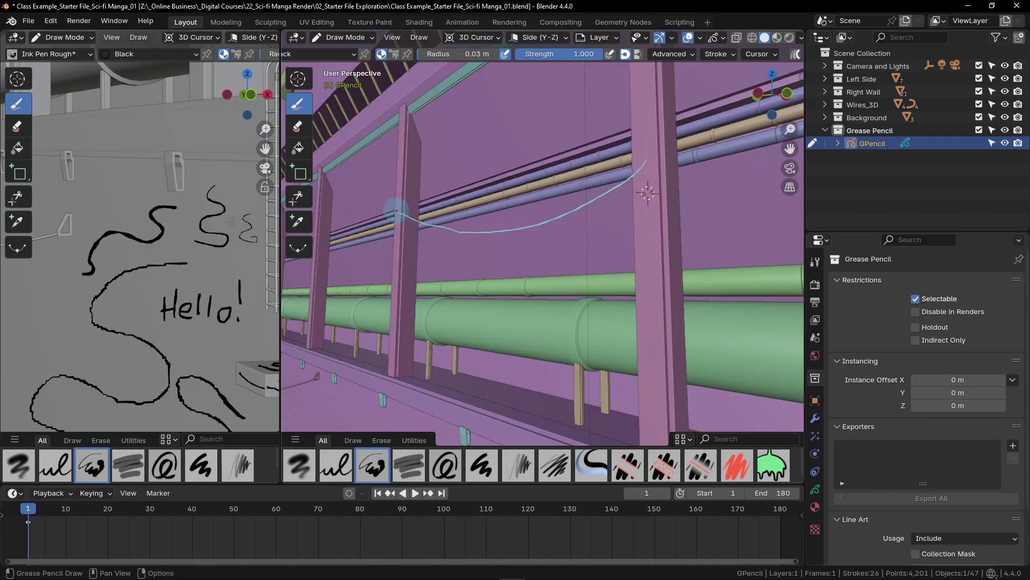
pyautogui.moveTo(625, 293)
pyautogui.mouseDown(button='middle')
pyautogui.moveTo(536, 311)
pyautogui.moveTo(471, 266)
pyautogui.moveTo(483, 266)
pyautogui.mouseUp(button='middle')
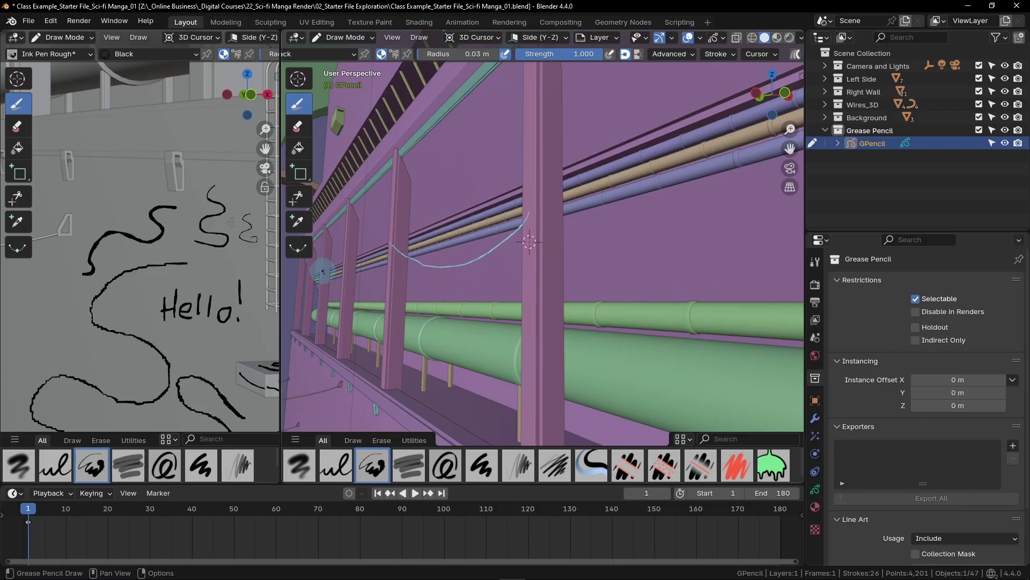
pyautogui.keyDown('shift'); pyautogui.scroll(-5, 229, 333); pyautogui.keyUp('shift')
pyautogui.keyDown('ctrl'); pyautogui.hscroll(5, 230, 333); pyautogui.keyUp('ctrl')
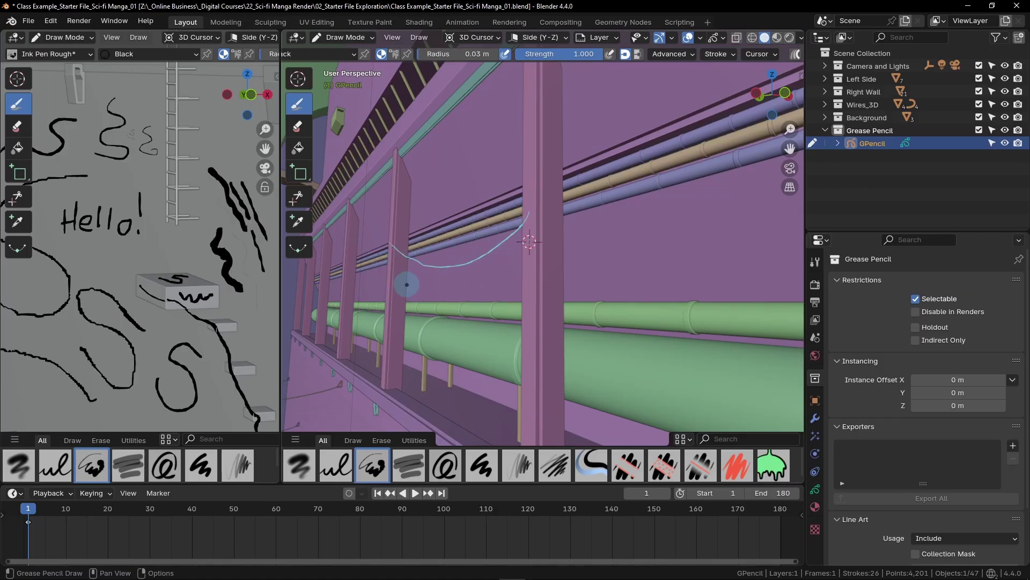
# Move the 3D cursor onto the green pipe, mark a small cyan squiggle, and inspect it from below.
pyautogui.keyDown('shift'); pyautogui.rightClick(489, 268); pyautogui.keyUp('shift')
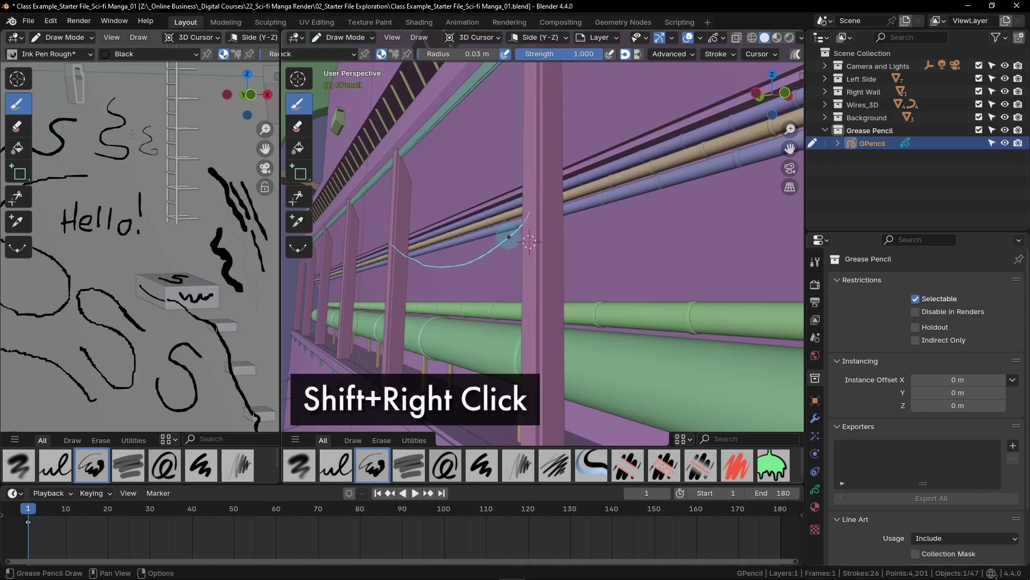
pyautogui.scroll(4, 632, 378)
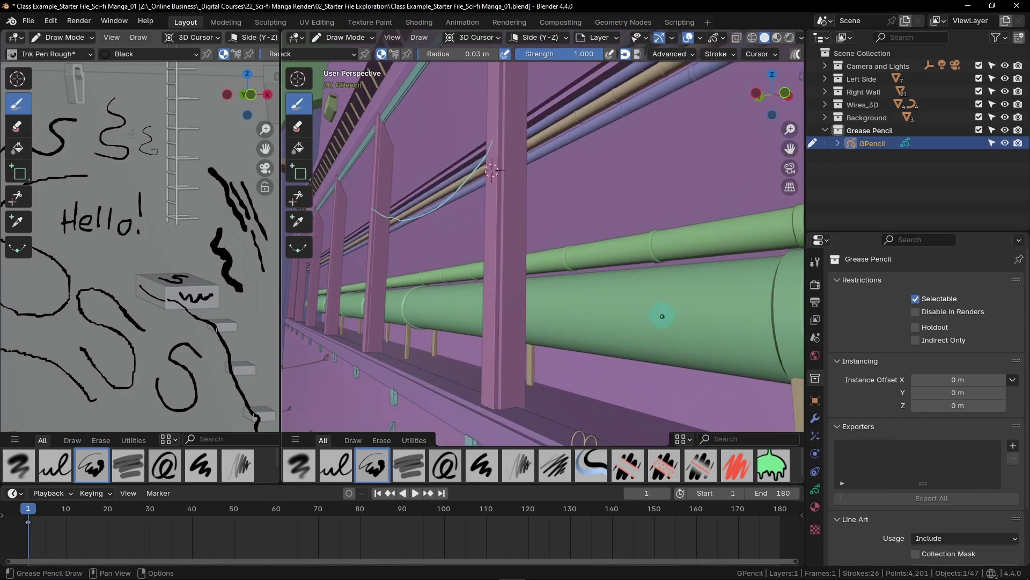
pyautogui.keyDown('shift'); pyautogui.rightClick(675, 310); pyautogui.keyUp('shift')
pyautogui.moveTo(681, 340)
pyautogui.mouseDown(button='middle')
pyautogui.moveTo(609, 292)
pyautogui.moveTo(602, 269)
pyautogui.moveTo(612, 269)
pyautogui.mouseUp(button='middle')
pyautogui.click(613, 270)
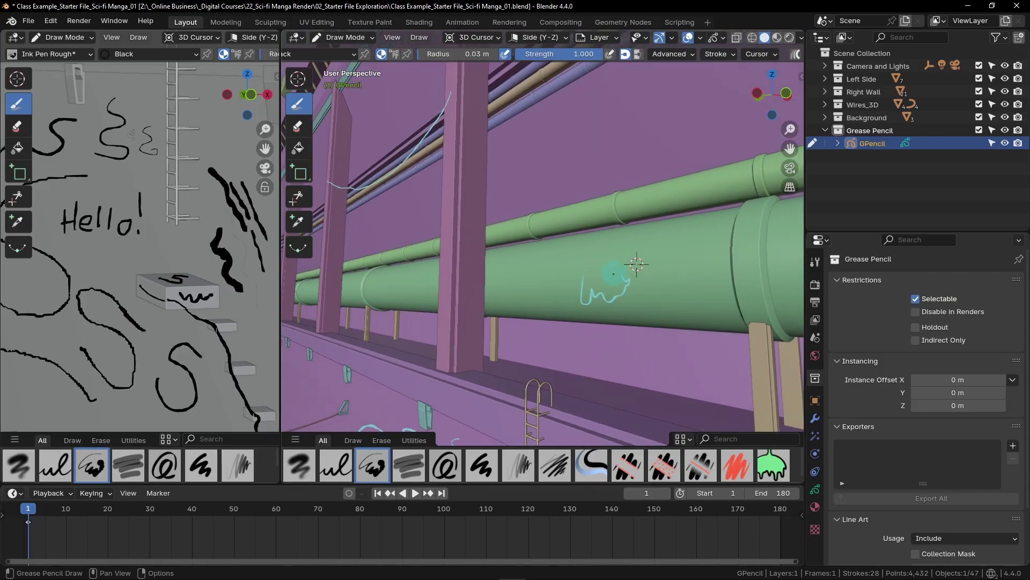
pyautogui.keyDown('shift'); pyautogui.moveTo(594, 277); pyautogui.dragTo(542, 238, button='middle'); pyautogui.keyUp('shift')
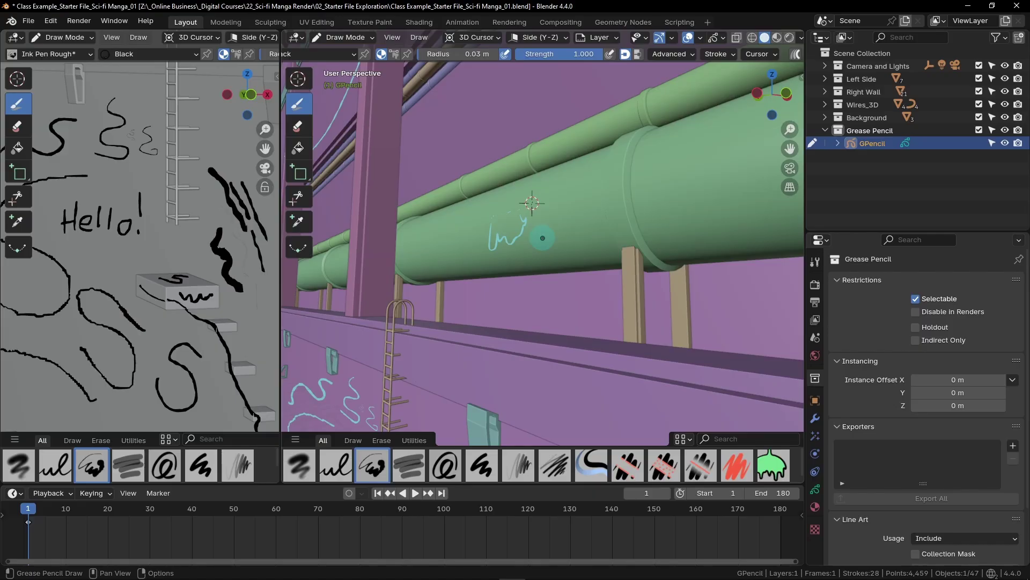
pyautogui.moveTo(543, 264)
pyautogui.mouseDown(button='middle')
pyautogui.moveTo(565, 247)
pyautogui.moveTo(526, 230)
pyautogui.mouseUp(button='middle')
pyautogui.moveTo(590, 270)
pyautogui.mouseDown(button='middle')
pyautogui.moveTo(482, 278)
pyautogui.moveTo(413, 260)
pyautogui.mouseUp(button='middle')
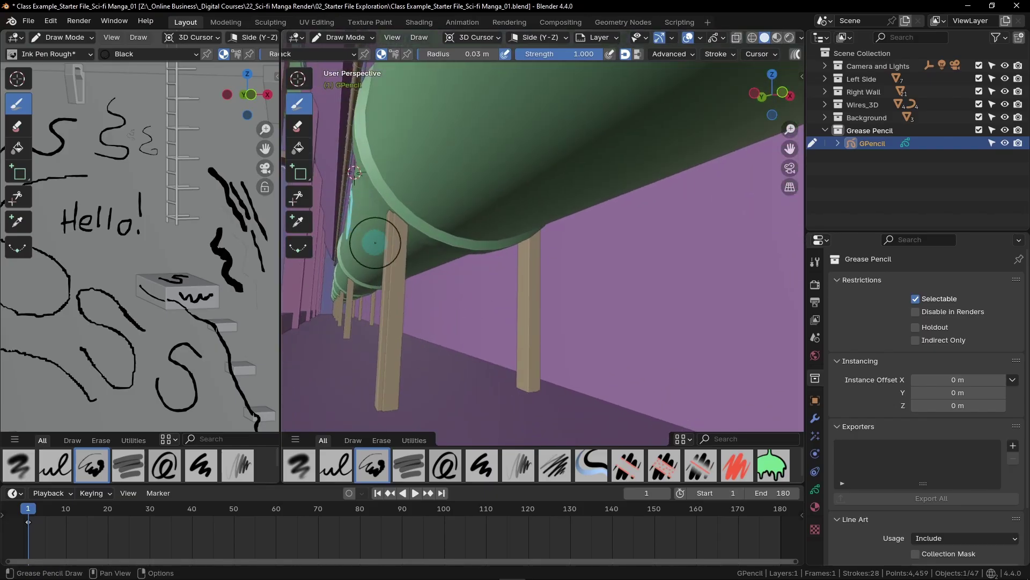
pyautogui.moveTo(400, 249)
pyautogui.mouseDown(button='middle')
pyautogui.moveTo(371, 231)
pyautogui.moveTo(392, 238)
pyautogui.mouseUp(button='middle')
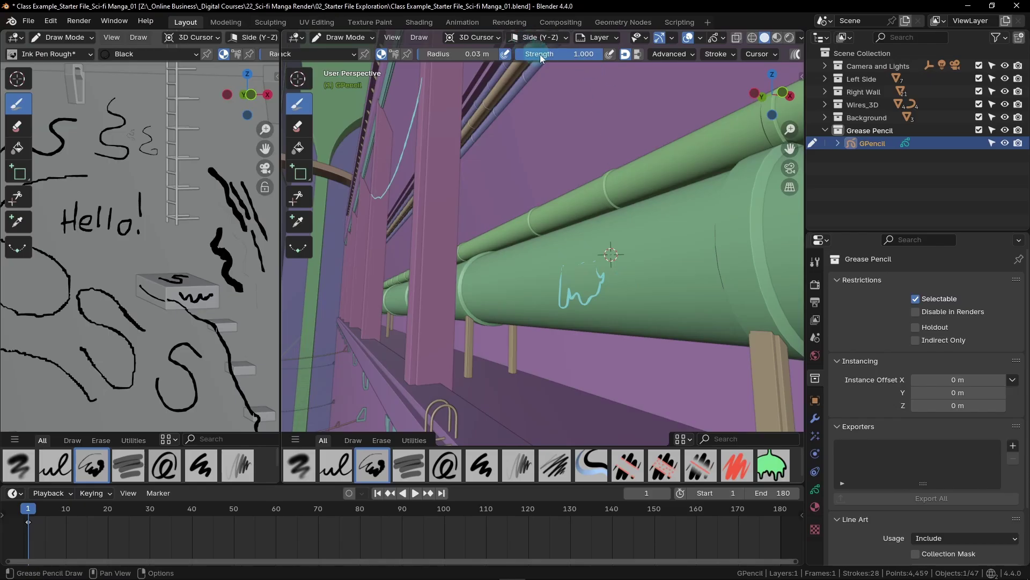
# On the Front (X-Z) plane, draw two long looping cyan strokes across and down from the pipe.
pyautogui.click(542, 38)
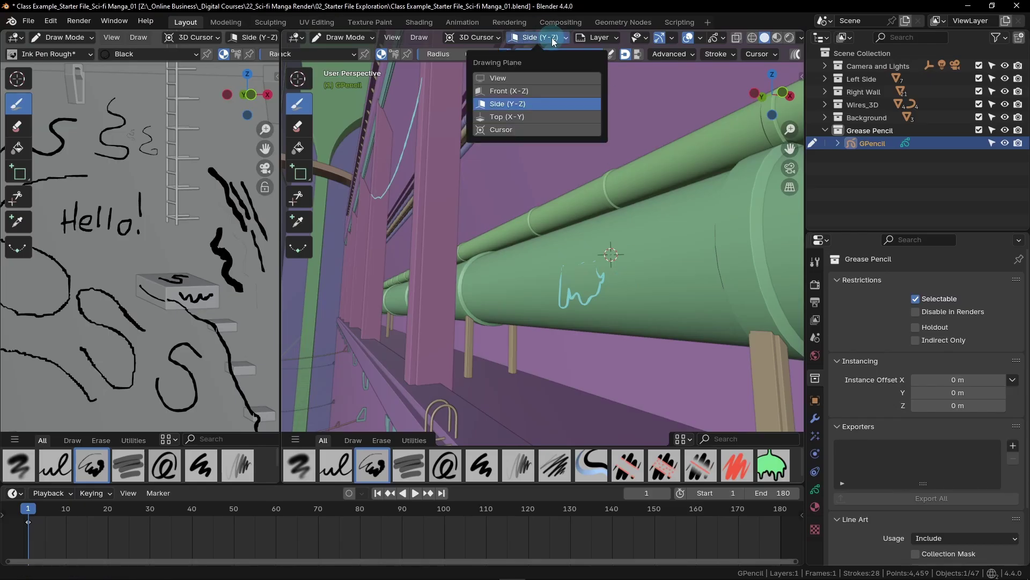
pyautogui.click(526, 91)
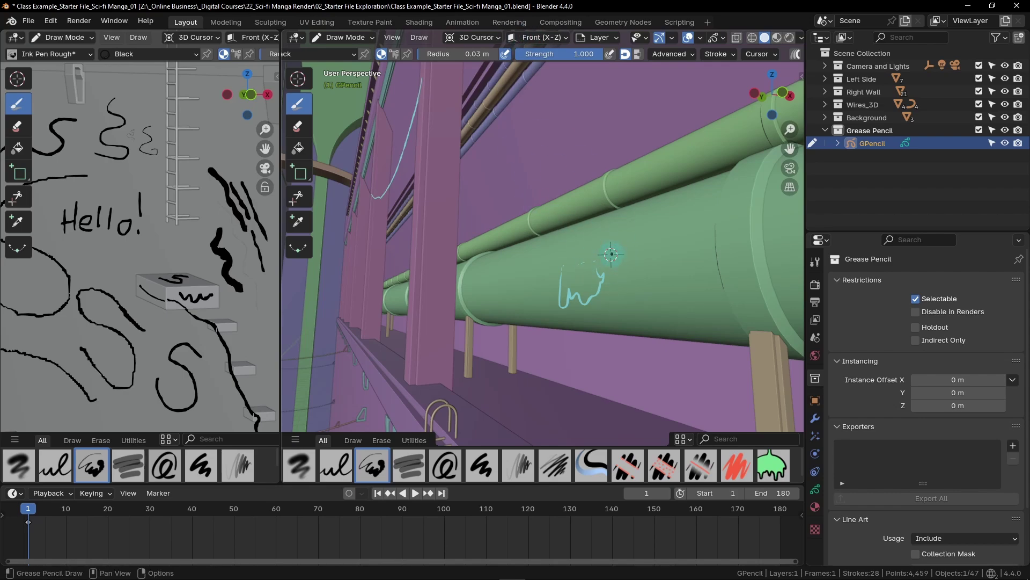
pyautogui.moveTo(651, 299); pyautogui.dragTo(566, 259, button='middle')
pyautogui.moveTo(570, 256)
pyautogui.mouseDown()
pyautogui.moveTo(453, 261)
pyautogui.moveTo(553, 288)
pyautogui.mouseUp()
pyautogui.moveTo(572, 272)
pyautogui.mouseDown(button='middle')
pyautogui.moveTo(601, 259)
pyautogui.moveTo(669, 272)
pyautogui.moveTo(603, 271)
pyautogui.moveTo(657, 270)
pyautogui.moveTo(617, 252)
pyautogui.mouseUp(button='middle')
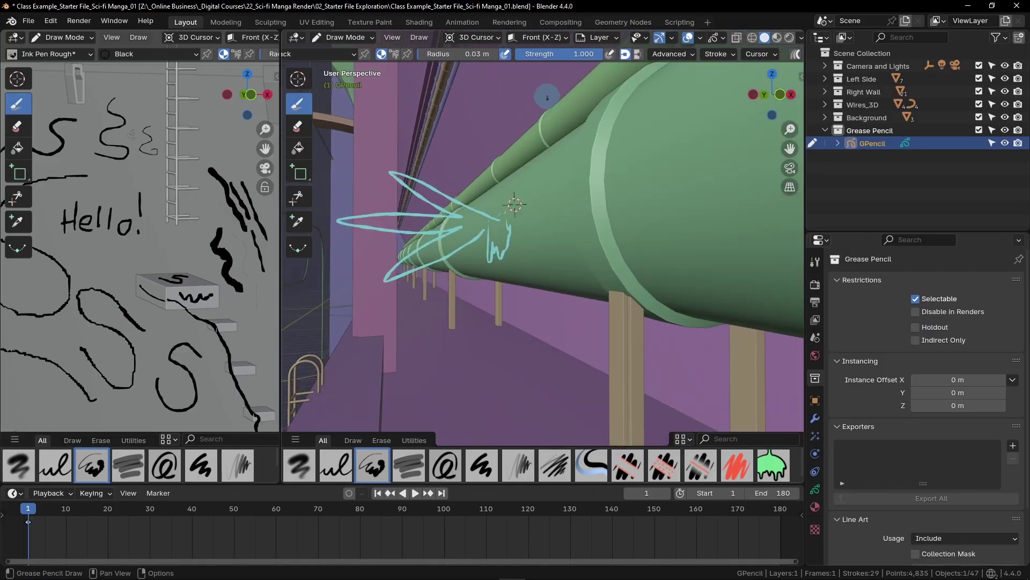
pyautogui.moveTo(469, 275)
pyautogui.mouseDown(button='middle')
pyautogui.moveTo(473, 242)
pyautogui.moveTo(559, 209)
pyautogui.moveTo(578, 231)
pyautogui.mouseUp(button='middle')
pyautogui.moveTo(578, 231)
pyautogui.mouseDown()
pyautogui.moveTo(510, 229)
pyautogui.moveTo(365, 335)
pyautogui.mouseUp()
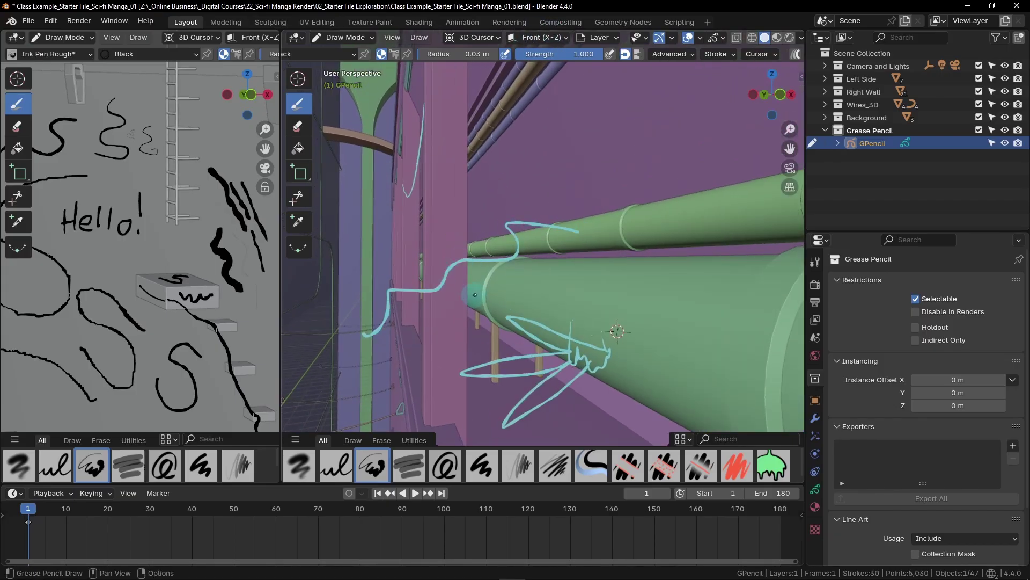
pyautogui.moveTo(447, 268)
pyautogui.mouseDown(button='middle')
pyautogui.moveTo(471, 276)
pyautogui.moveTo(462, 267)
pyautogui.moveTo(481, 261)
pyautogui.mouseUp(button='middle')
# Switch the drawing plane back to Side (Y-Z) and zoom in toward the pipes and strokes.
pyautogui.click(555, 41)
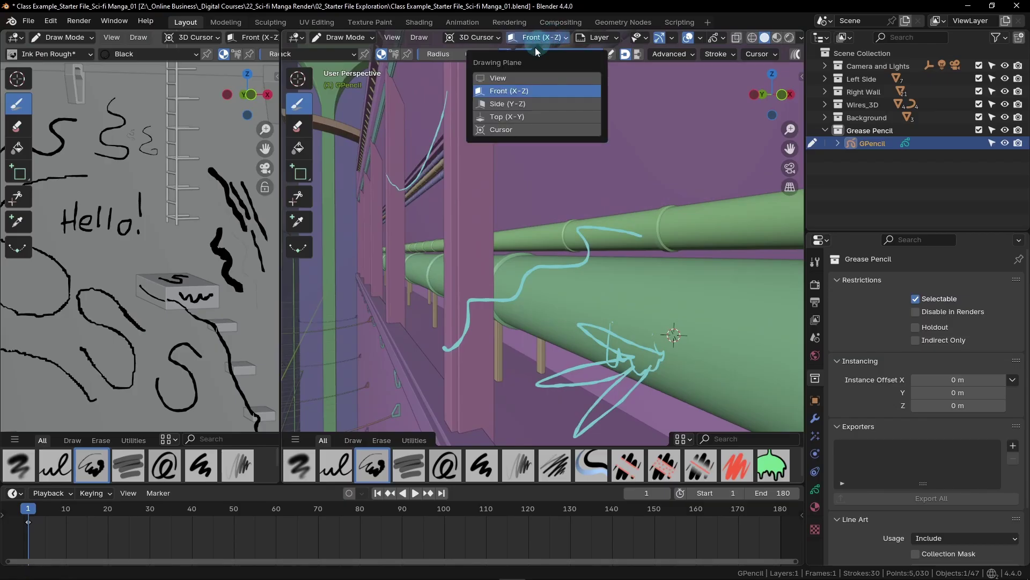
pyautogui.click(504, 107)
pyautogui.keyDown('shift'); pyautogui.moveTo(646, 345); pyautogui.dragTo(560, 257, button='middle'); pyautogui.keyUp('shift')
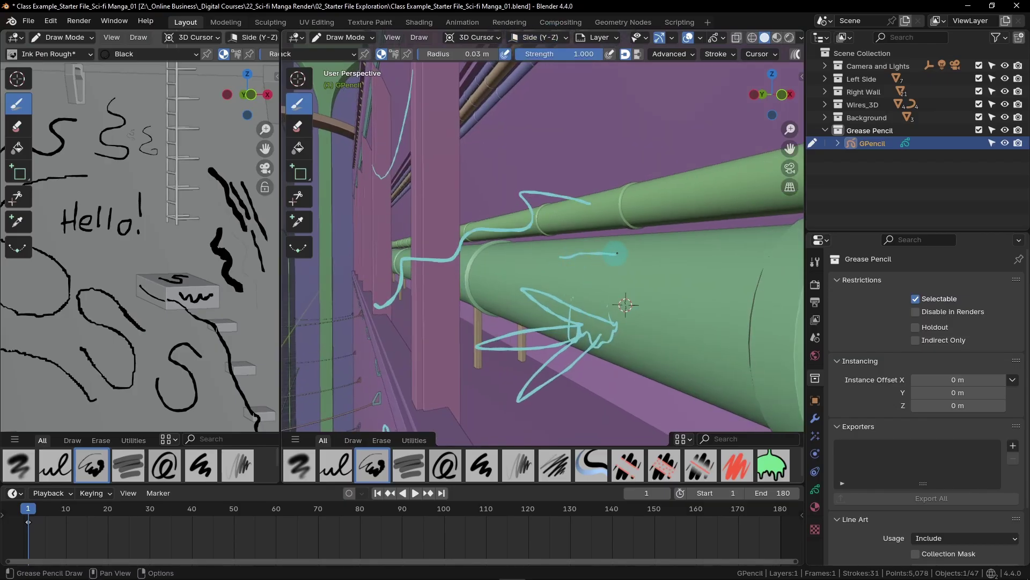
pyautogui.scroll(3, 567, 275)
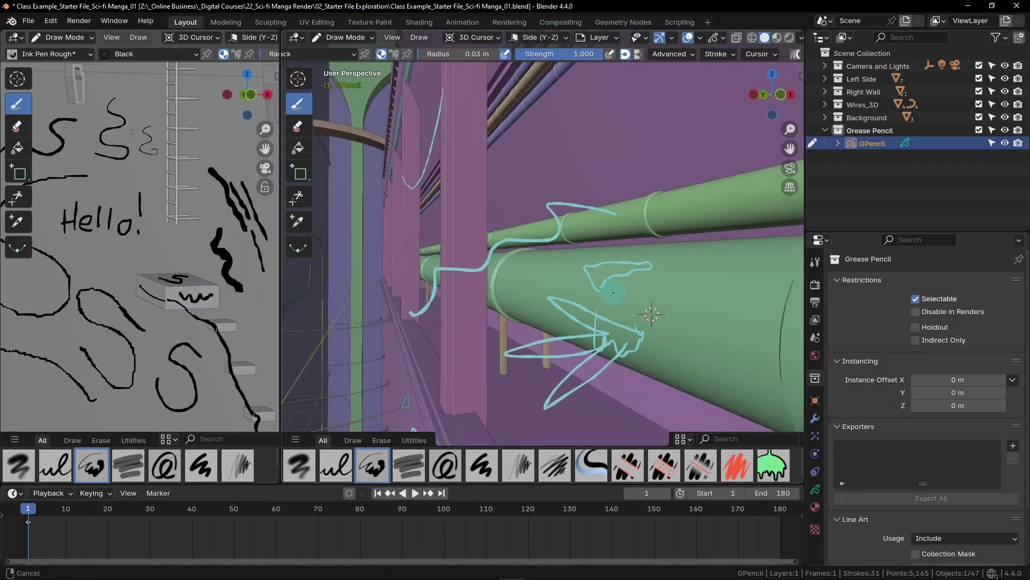
pyautogui.keyDown('shift'); pyautogui.moveTo(567, 275); pyautogui.dragTo(448, 232, button='middle'); pyautogui.keyUp('shift')
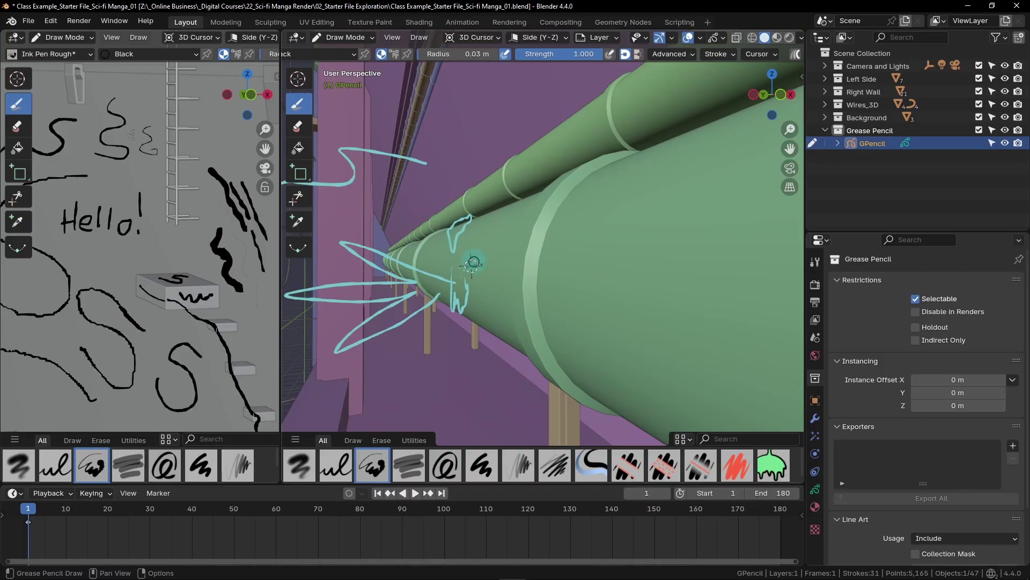
pyautogui.keyDown('shift'); pyautogui.moveTo(510, 279); pyautogui.dragTo(612, 293, button='middle'); pyautogui.keyUp('shift')
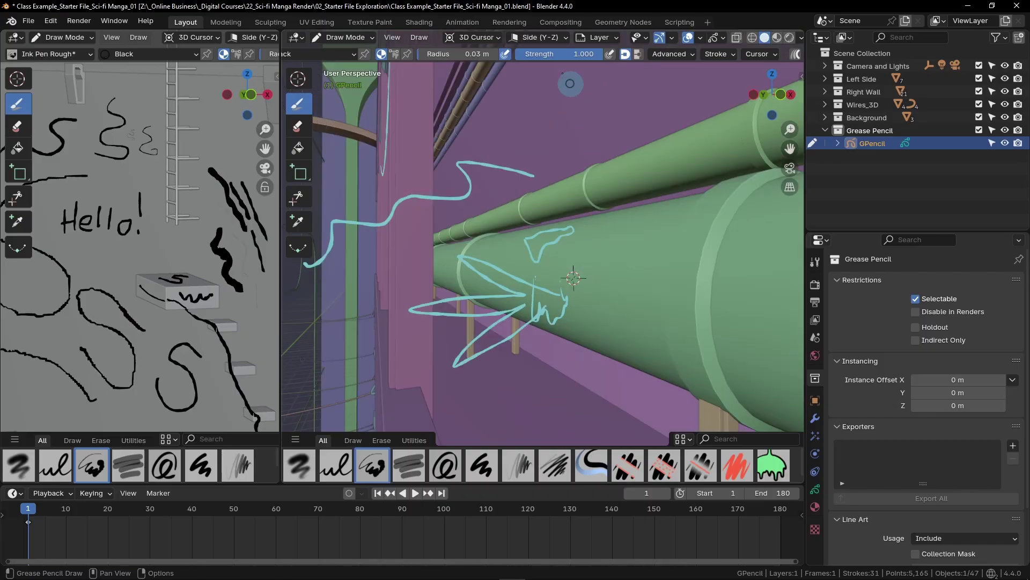
# On the Front (X-Z) plane, draw a long cyan wire sweeping left from the pillar.
pyautogui.click(532, 38)
pyautogui.click(509, 90)
pyautogui.moveTo(484, 139)
pyautogui.mouseDown(button='middle')
pyautogui.moveTo(467, 188)
pyautogui.moveTo(504, 182)
pyautogui.moveTo(507, 190)
pyautogui.mouseUp(button='middle')
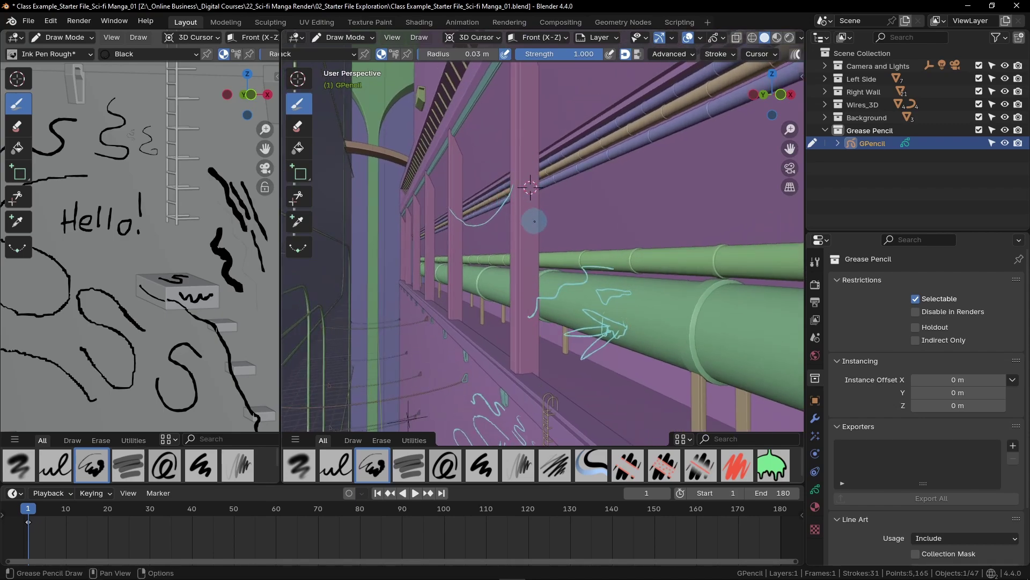
pyautogui.keyDown('shift'); pyautogui.moveTo(525, 230); pyautogui.dragTo(585, 207, button='middle'); pyautogui.keyUp('shift')
pyautogui.moveTo(589, 208)
pyautogui.mouseDown()
pyautogui.moveTo(497, 259)
pyautogui.moveTo(370, 269)
pyautogui.moveTo(308, 245)
pyautogui.moveTo(462, 263)
pyautogui.moveTo(574, 212)
pyautogui.mouseUp()
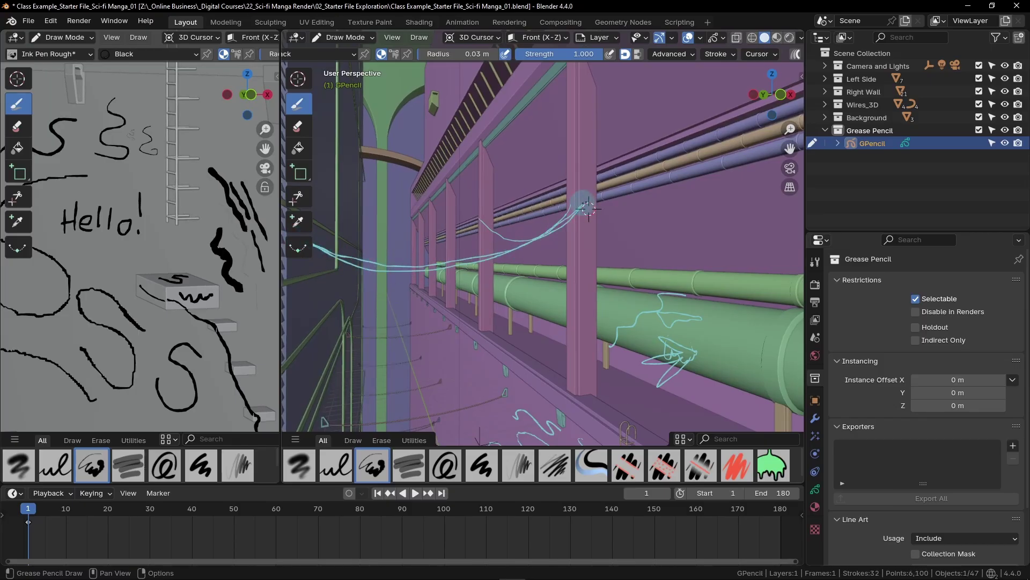
pyautogui.moveTo(575, 212); pyautogui.dragTo(640, 246, button='middle')
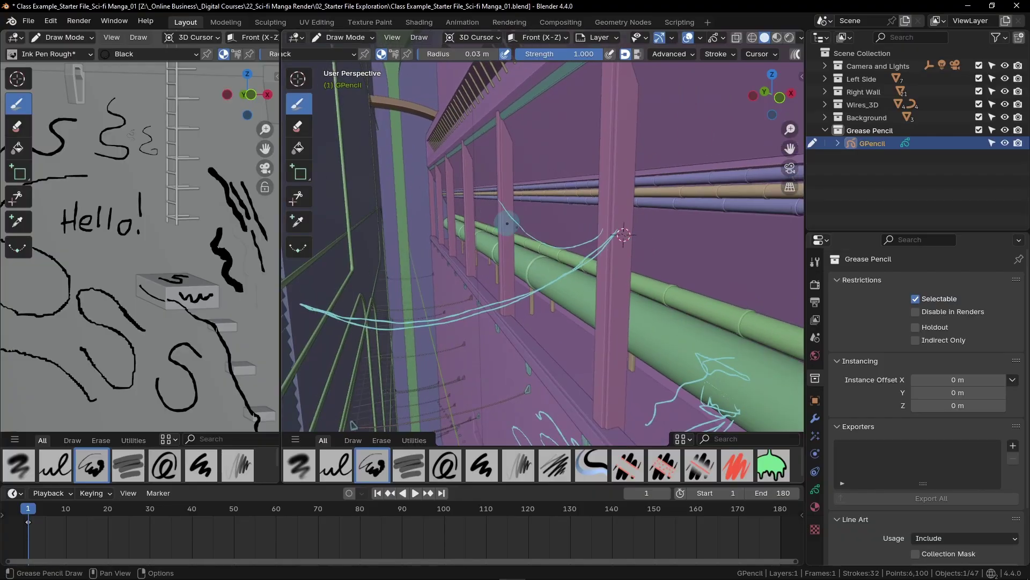